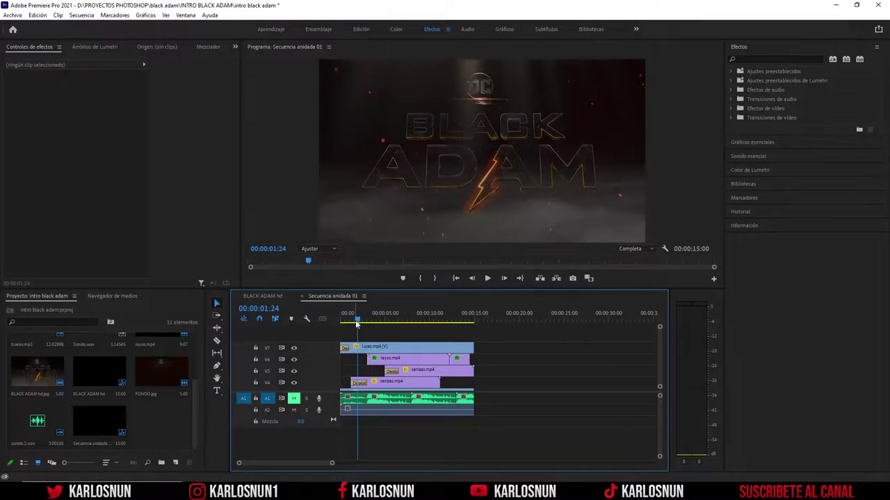
Scrub through the finished Black Adam intro on the timeline to preview it
drag(357, 321, 437, 321)
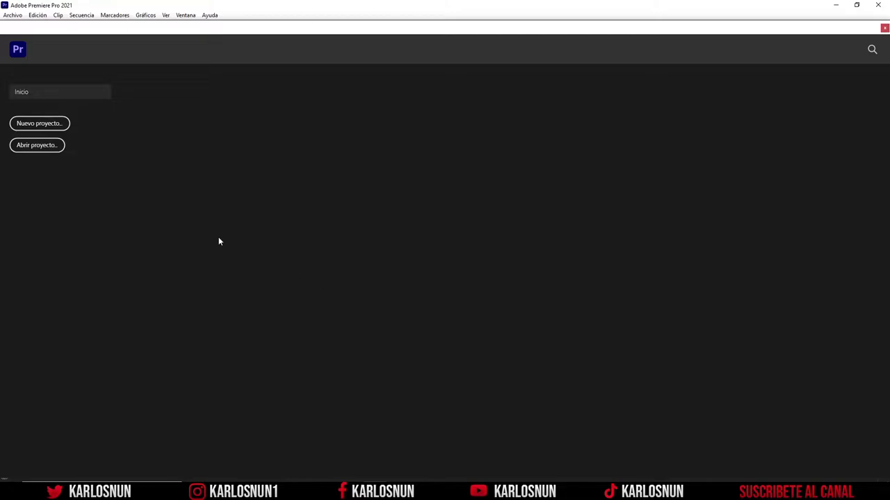
Create a new project named 'black adam intro 2' and bring up the Import dialog
click(44, 123)
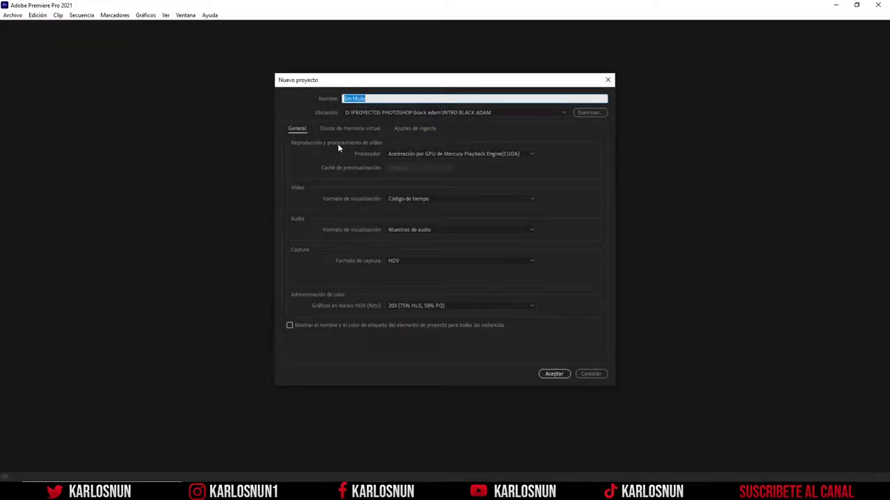
text(black adam intro 2)
click(554, 374)
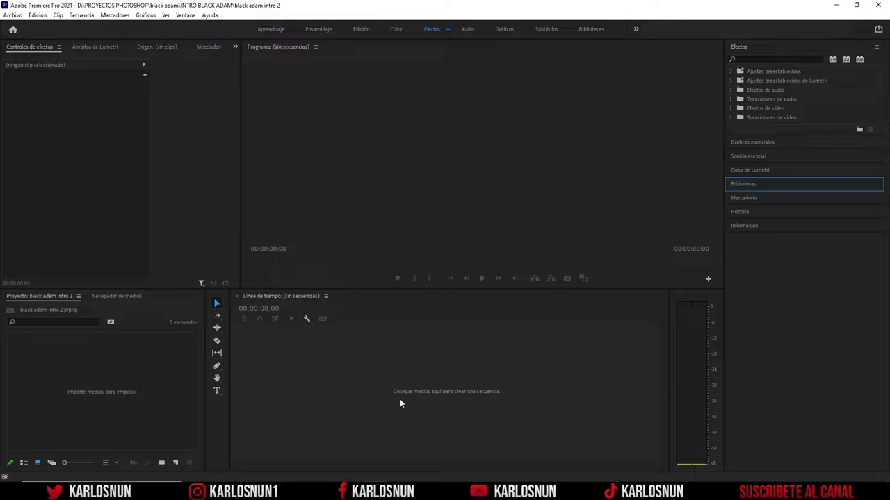
key(ctrl+i)
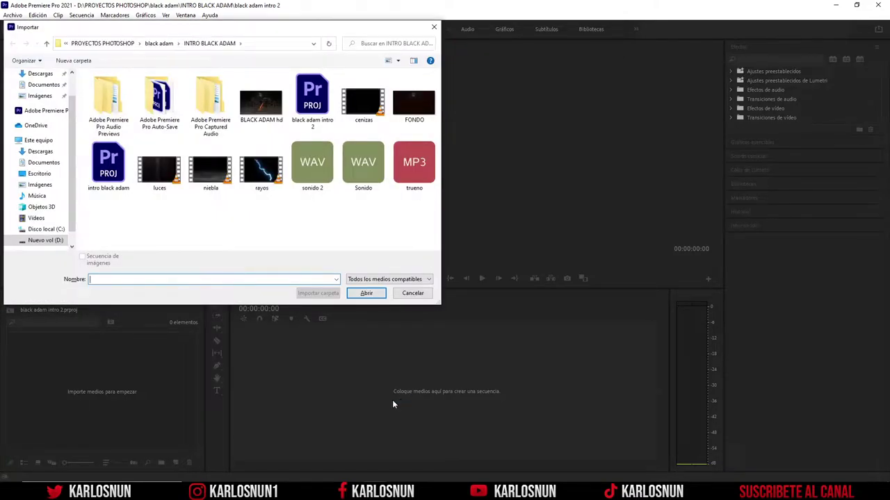
Import BLACK ADAM hd, FONDO, cenizas, luces, niebla, rayos, sonido 2, Sonido and trueno
click(273, 113)
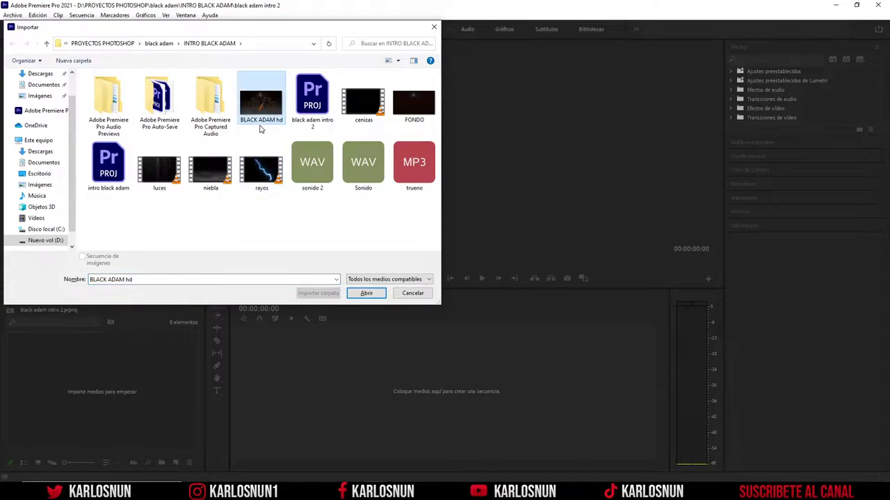
ctrl+click(408, 115)
ctrl+click(379, 113)
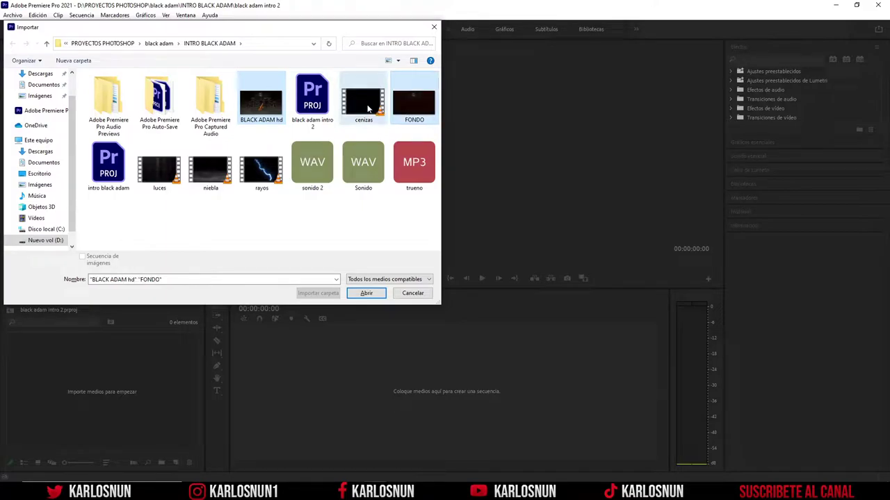
ctrl+click(160, 168)
ctrl+click(208, 174)
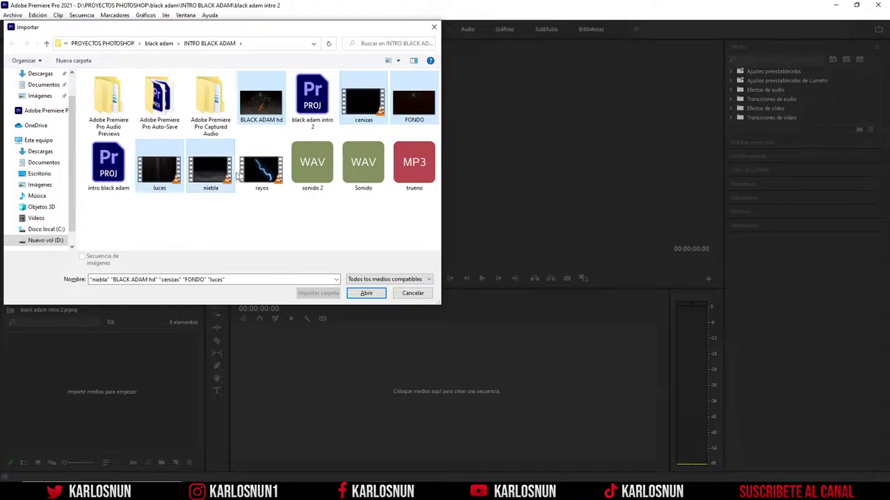
ctrl+click(262, 169)
ctrl+click(319, 166)
ctrl+click(363, 167)
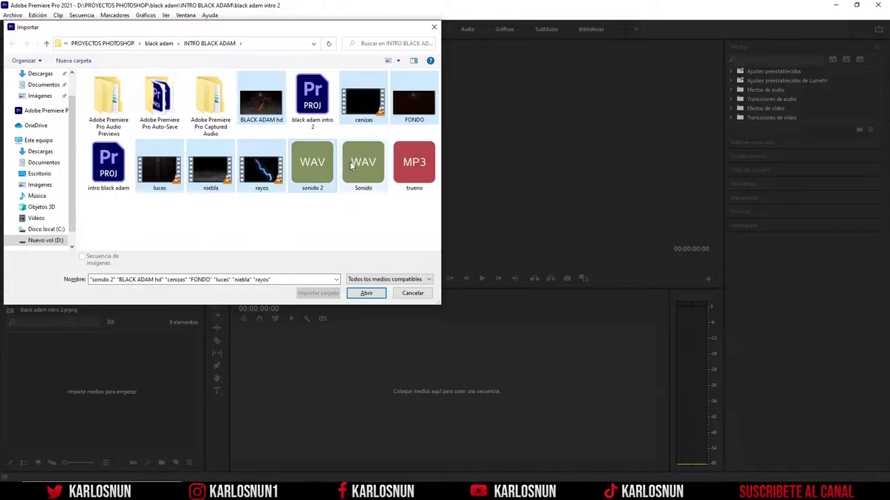
ctrl+click(411, 167)
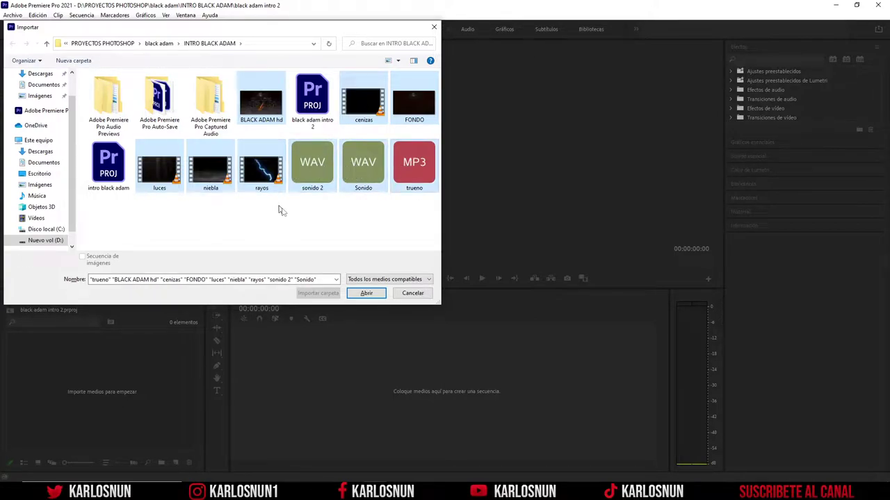
click(365, 294)
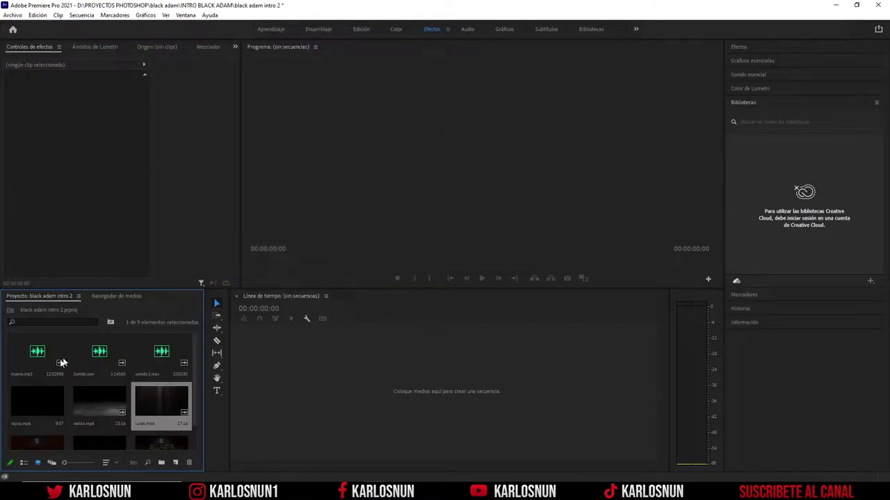
Create a FONDO sequence from FONDO.jpg with the background on V1
scroll(46, 403, down, 1)
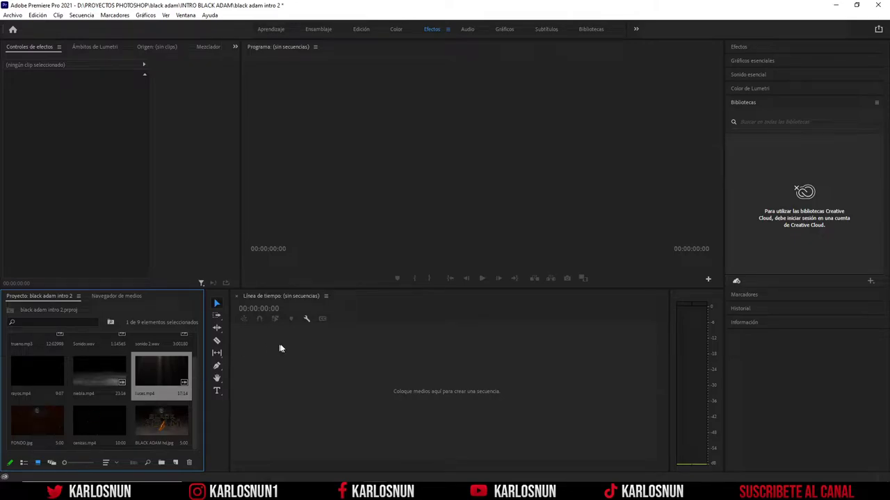
drag(36, 424, 258, 362)
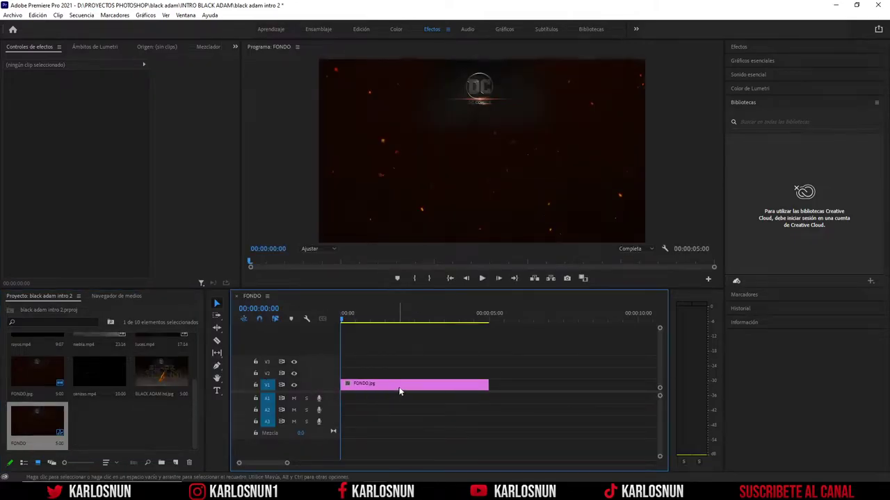
click(401, 390)
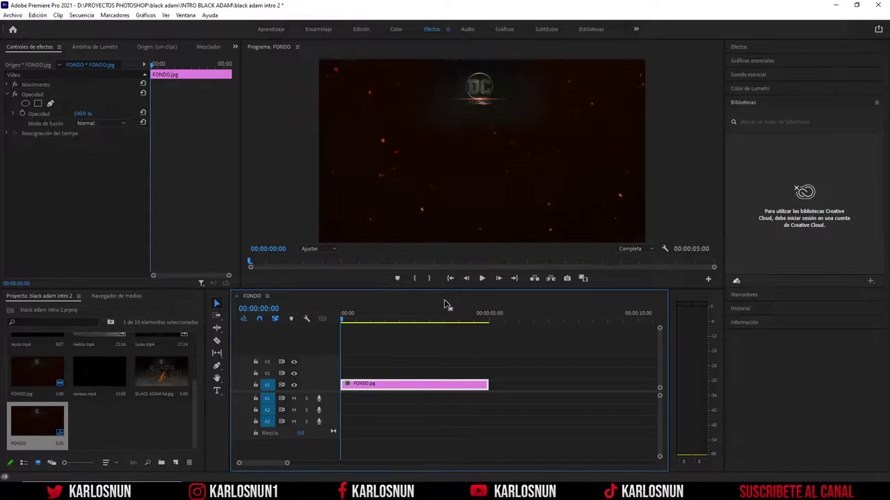
Move the playhead to 00:00:15:00
click(265, 310)
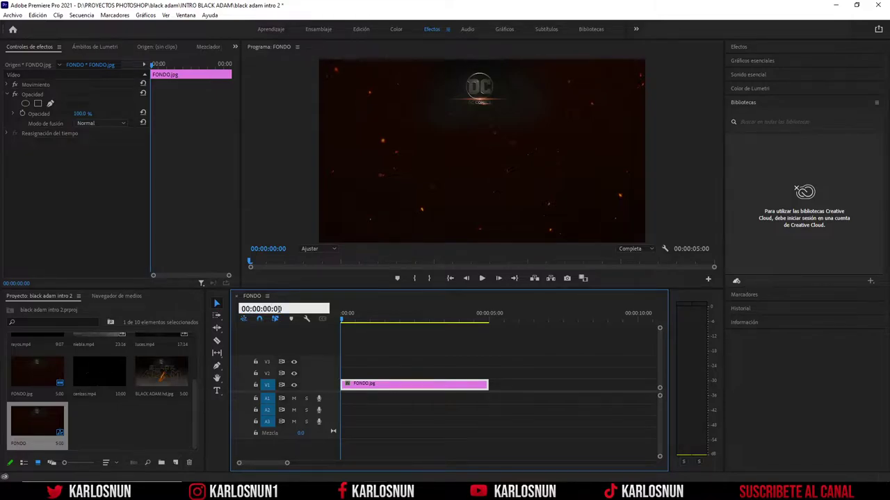
key(BackSpace)
key(BackSpace)
key(BackSpace)
text(1500)
key(Return)
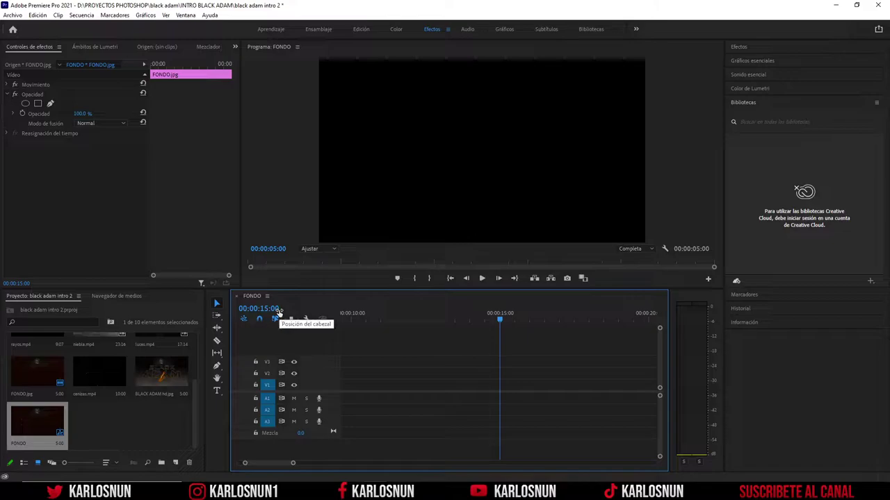
Add a marker at 00:00:15:00 and extend FONDO.jpg to end exactly at it
right_click(500, 321)
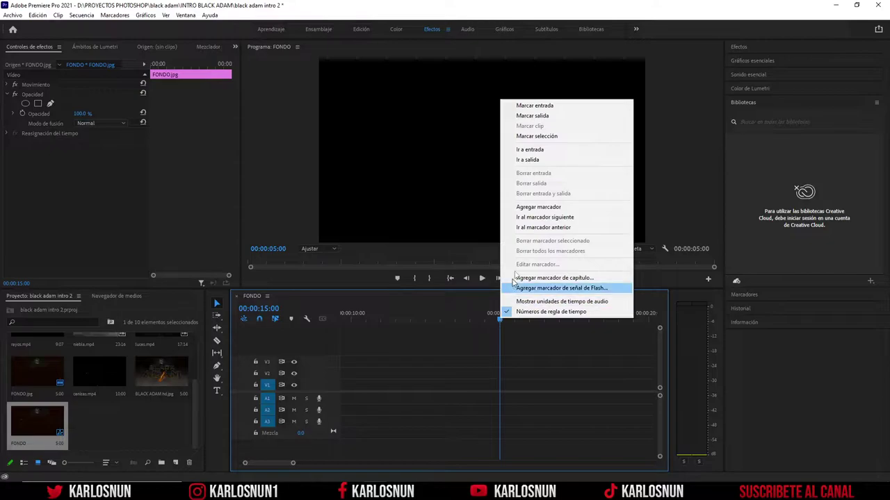
click(545, 208)
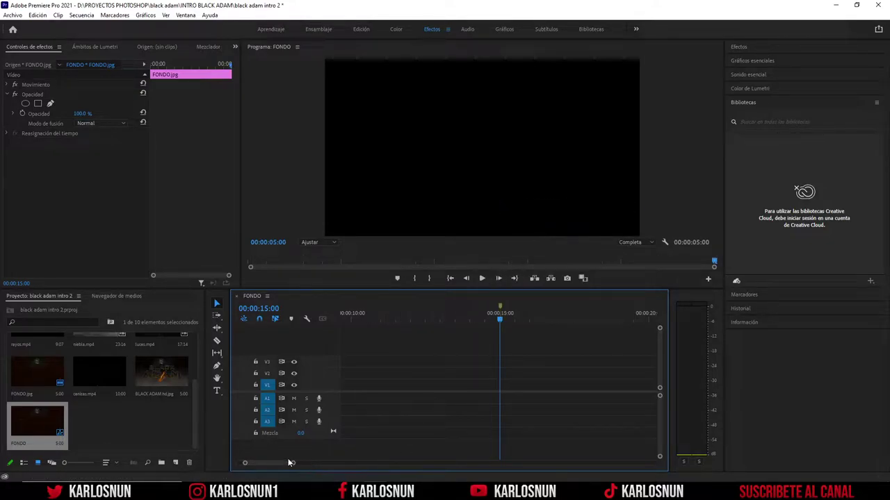
drag(293, 463, 321, 467)
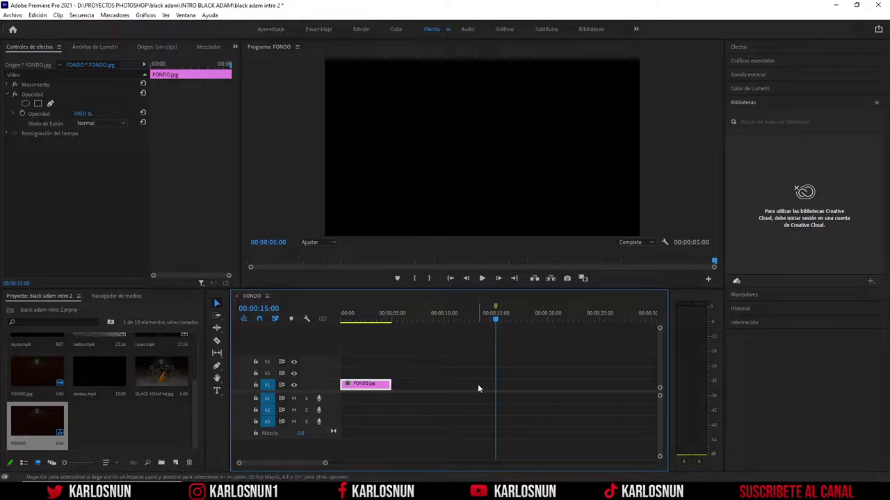
drag(390, 384, 495, 385)
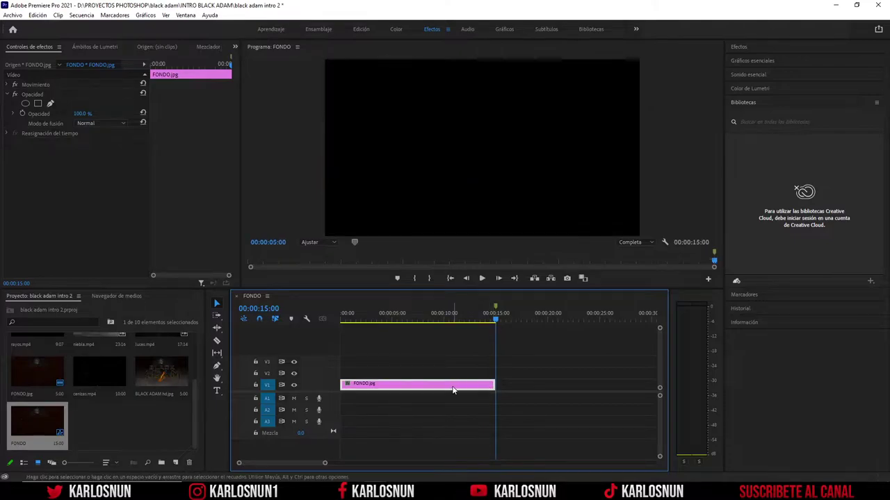
click(424, 321)
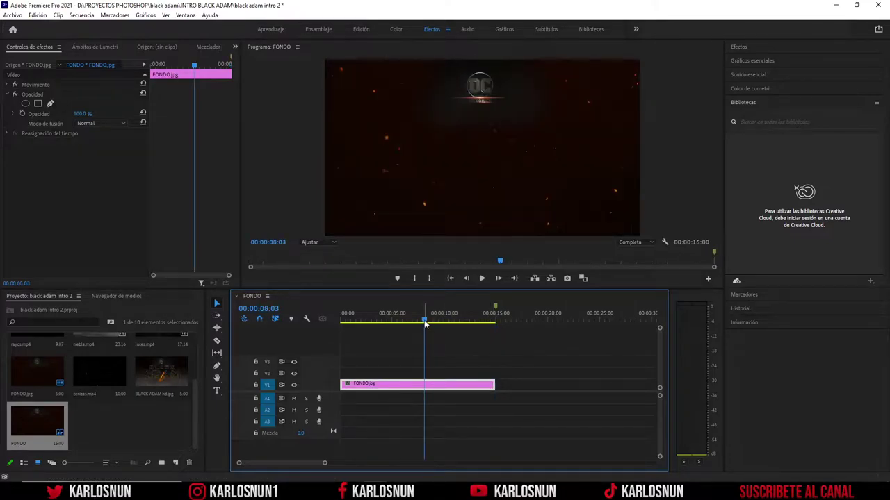
drag(425, 322, 398, 321)
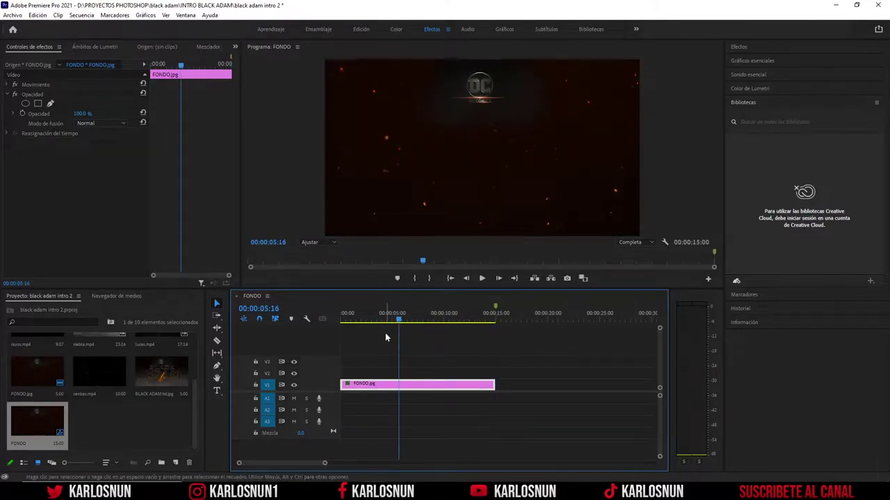
Place BLACK ADAM hd.jpg on V2, running from 00:00:01:06 to 00:00:14:24
click(166, 378)
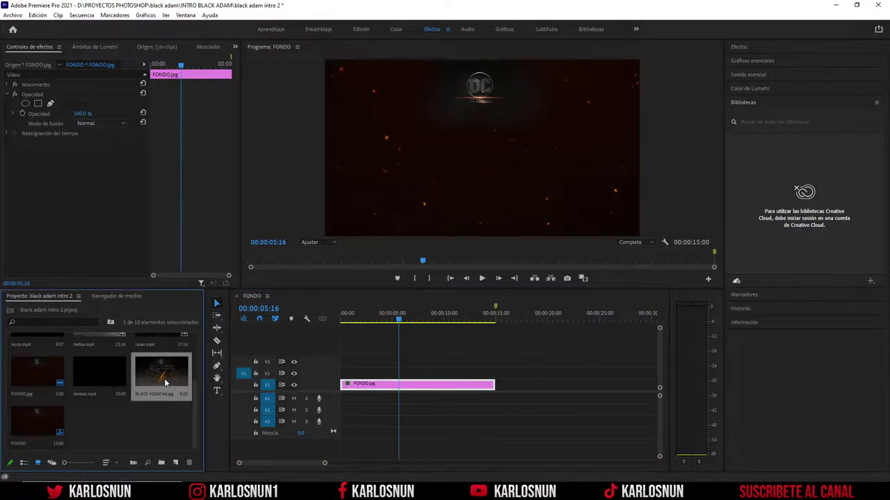
drag(161, 384, 495, 373)
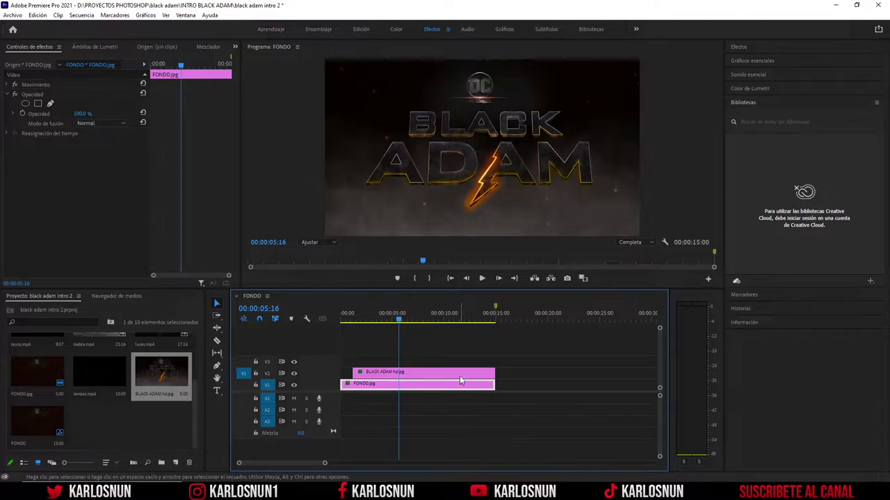
click(460, 375)
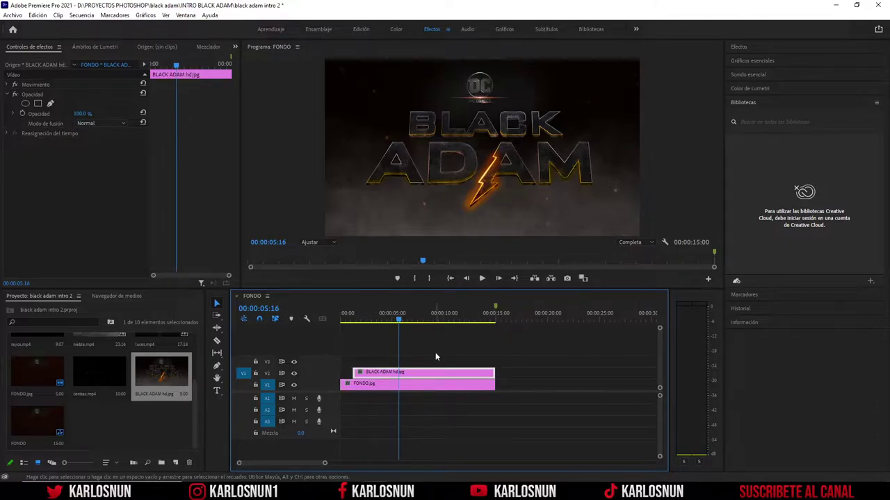
click(739, 46)
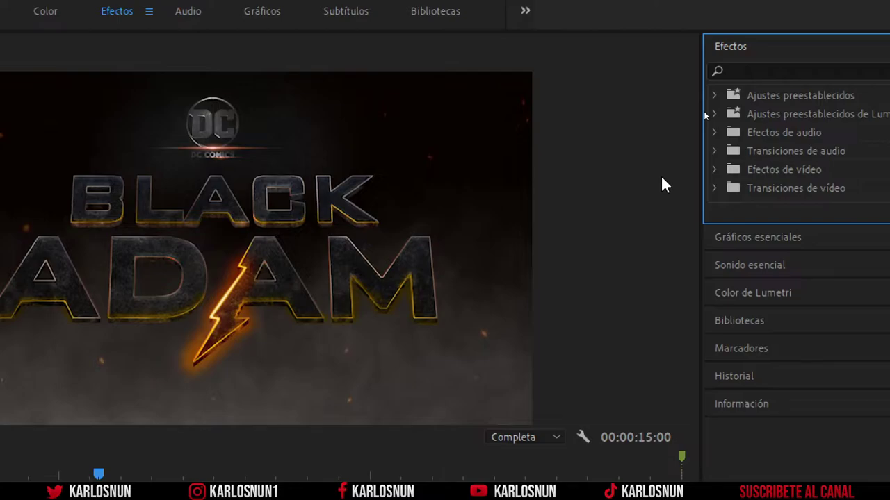
Add Cross Dissolve transitions to the starts of the background and BLACK ADAM title clips
click(715, 188)
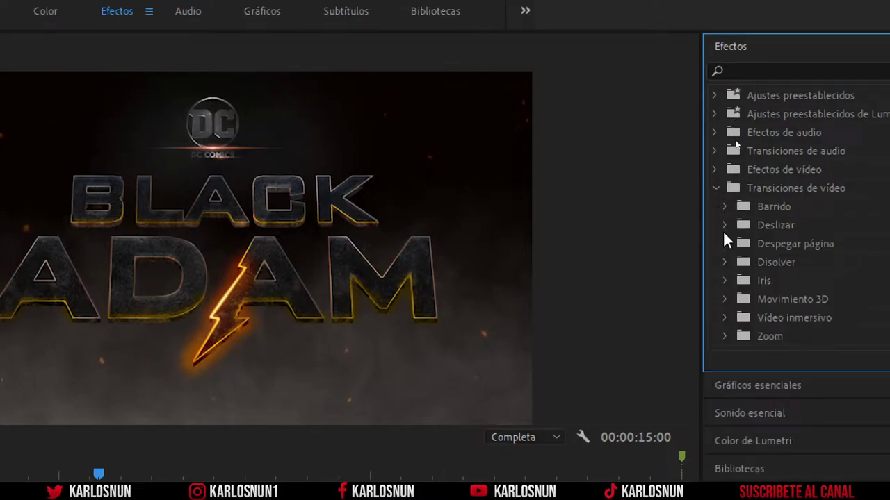
click(725, 262)
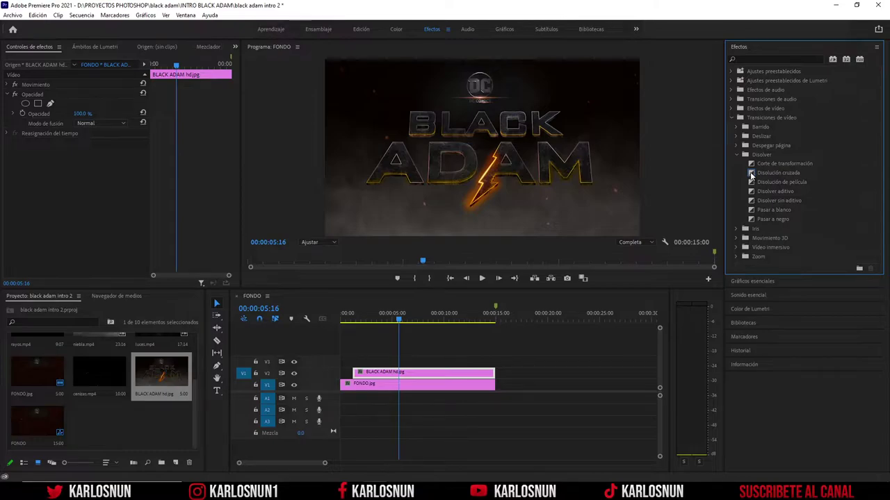
drag(751, 176, 347, 386)
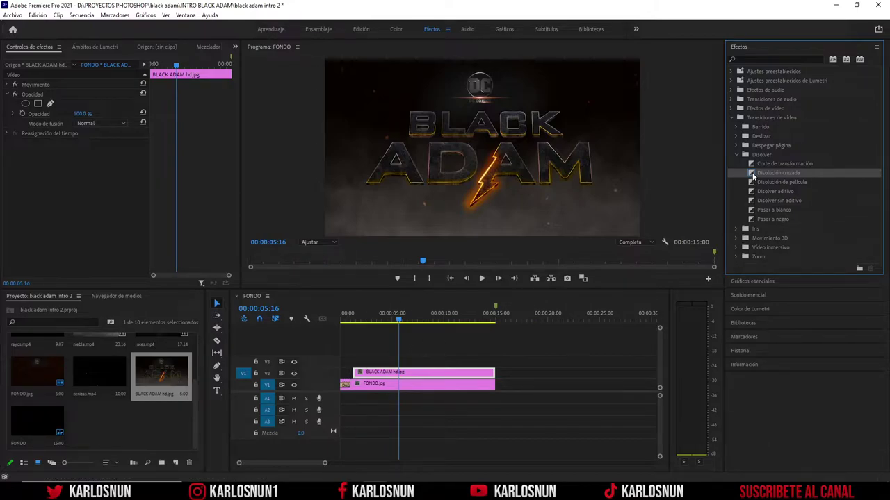
drag(752, 175, 357, 373)
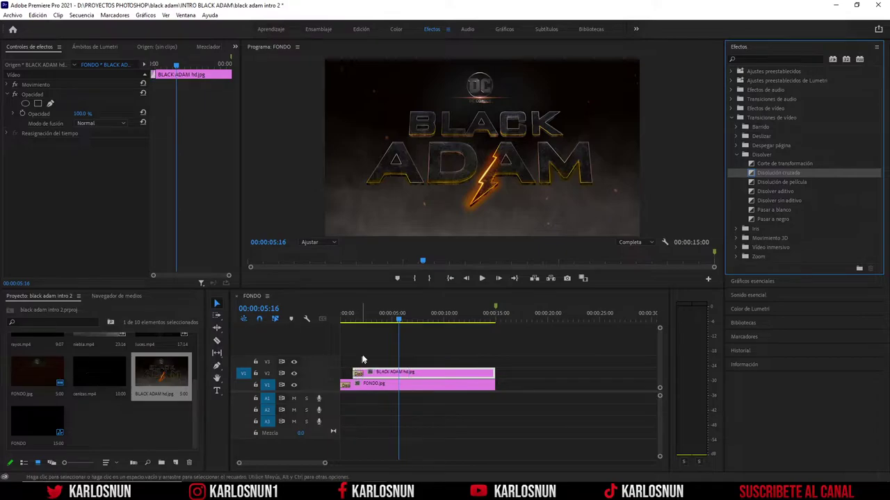
click(375, 321)
drag(374, 326, 339, 329)
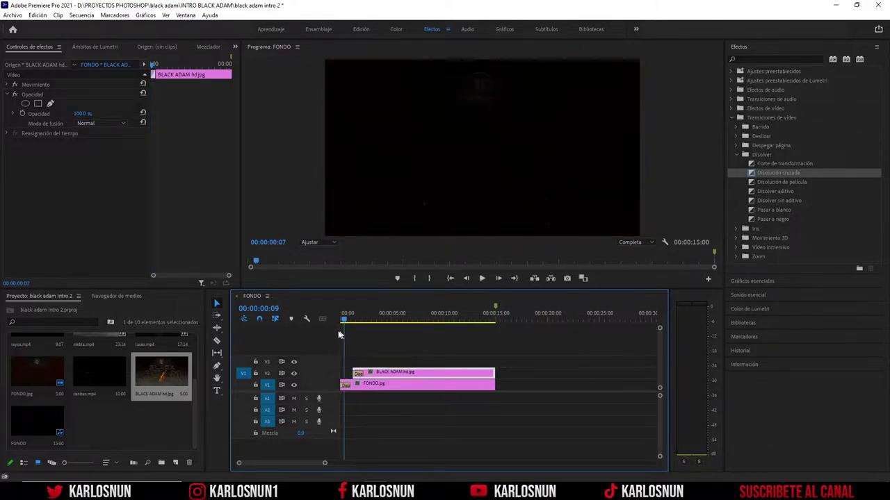
Lengthen the title's dissolve to 00:00:02:08 and trim the title's start slightly later
drag(358, 373, 378, 373)
click(356, 372)
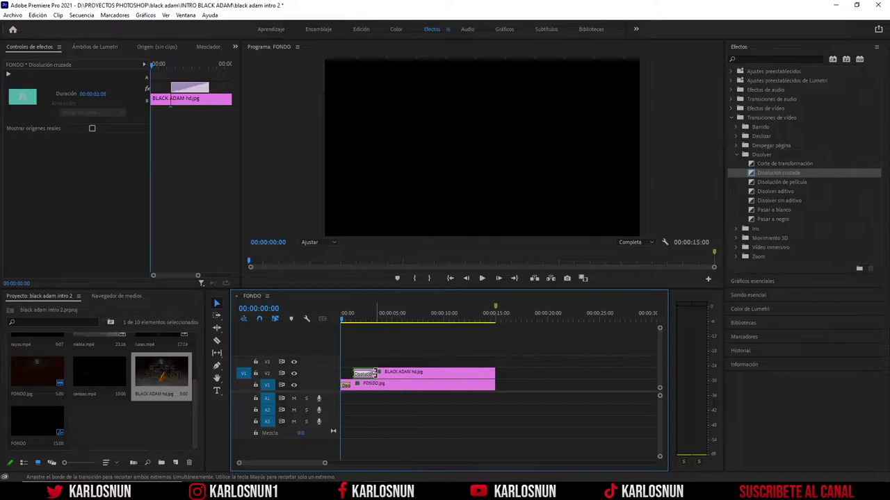
mouse_move(341, 323)
mouse_down()
mouse_move(390, 326)
mouse_move(346, 325)
mouse_up()
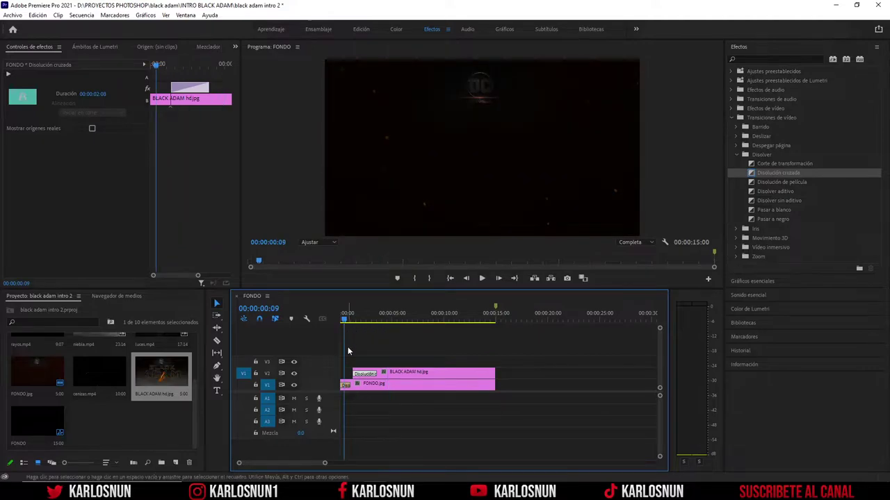
drag(349, 370, 361, 374)
drag(350, 324, 407, 326)
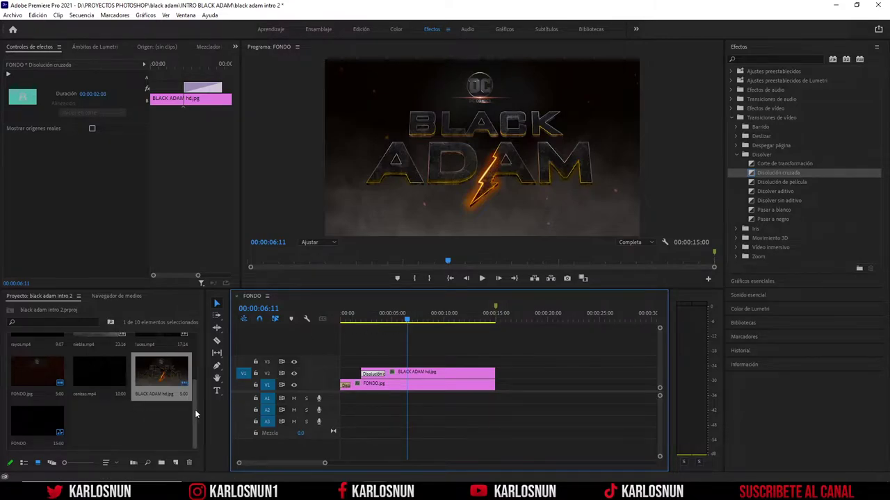
scroll(194, 410, up, 3)
Place niebla.mp4 on V3, unlink and delete its audio, and trim it to end at 15 seconds
click(101, 375)
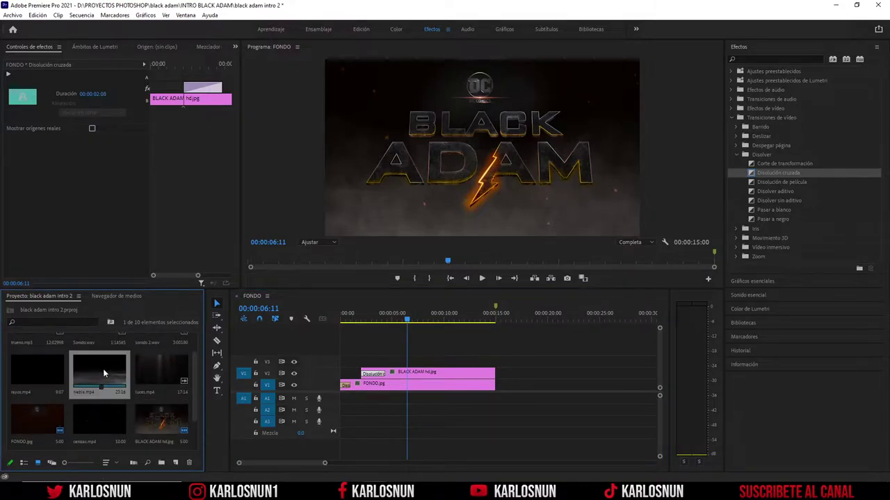
drag(100, 371, 340, 364)
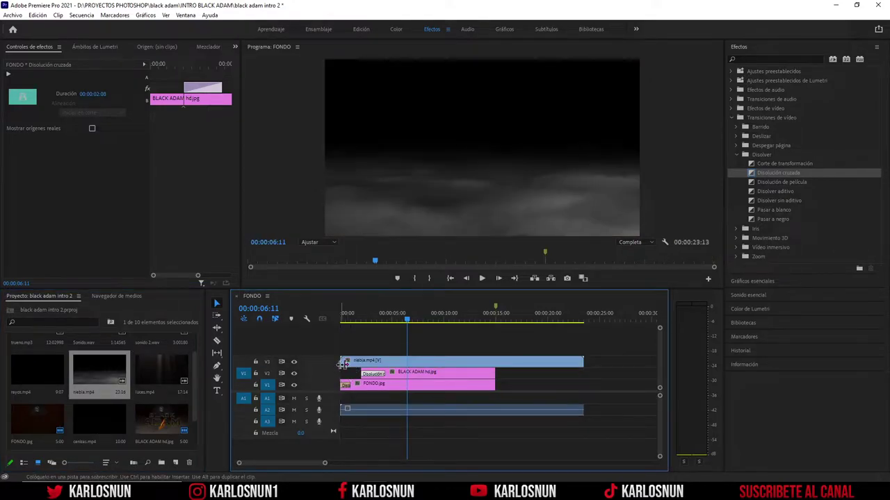
right_click(468, 360)
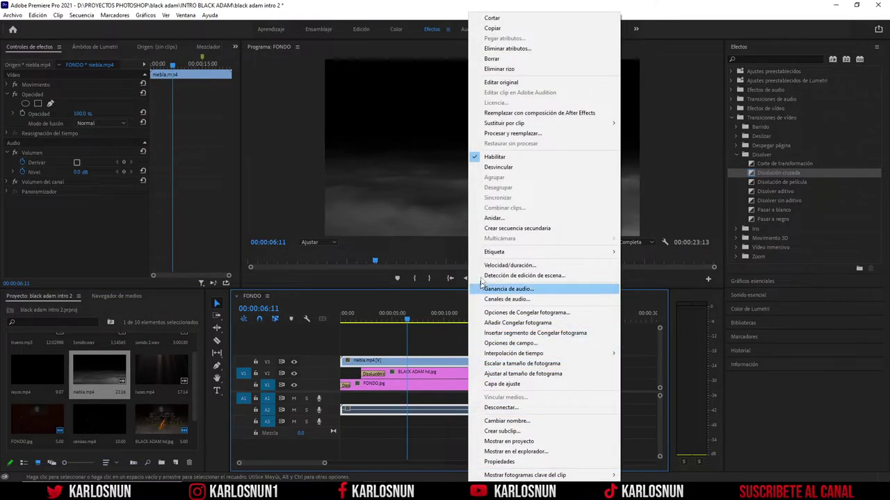
click(505, 168)
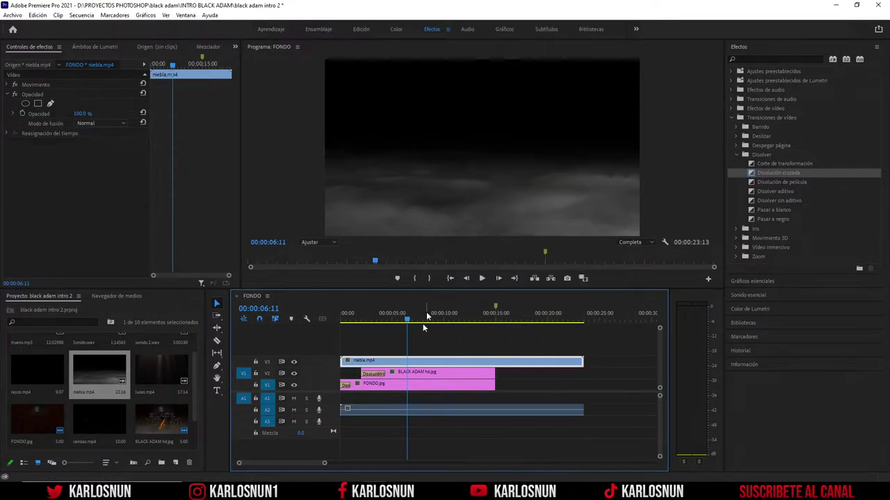
click(479, 410)
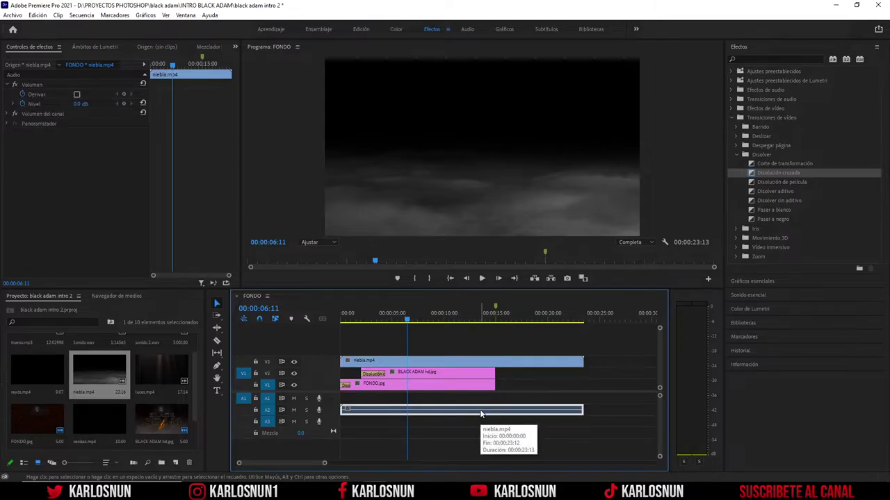
key(Delete)
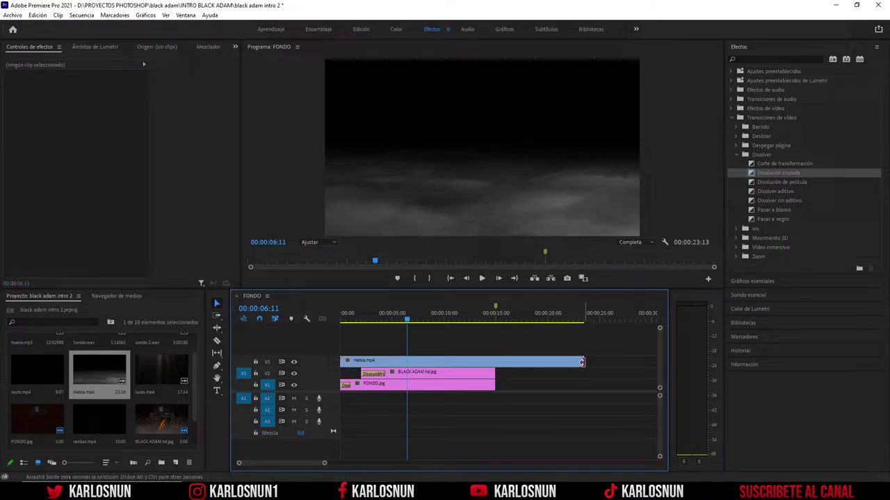
drag(583, 361, 498, 360)
click(433, 360)
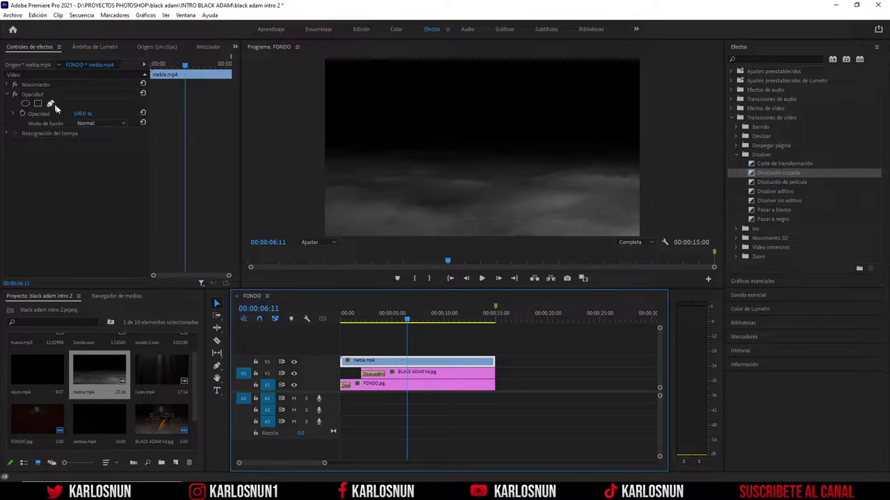
Set the fog clip's blend mode to Aclarar and its opacity to 60%
click(124, 124)
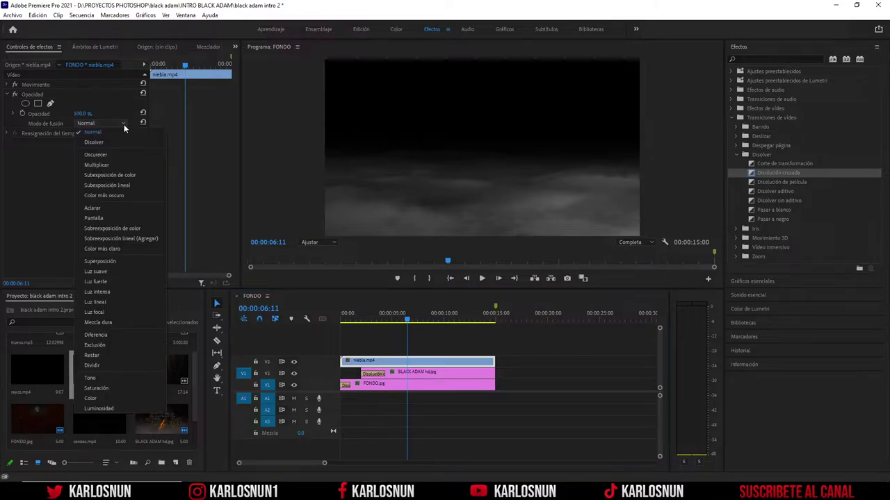
click(93, 208)
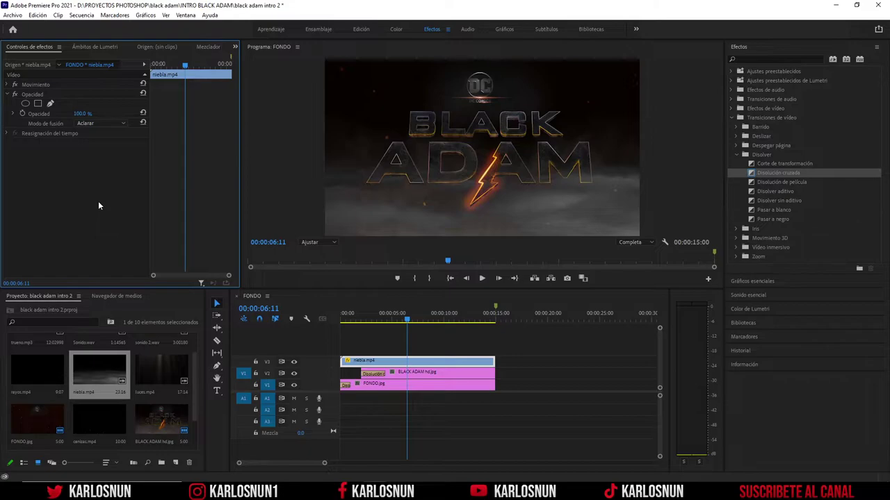
click(125, 123)
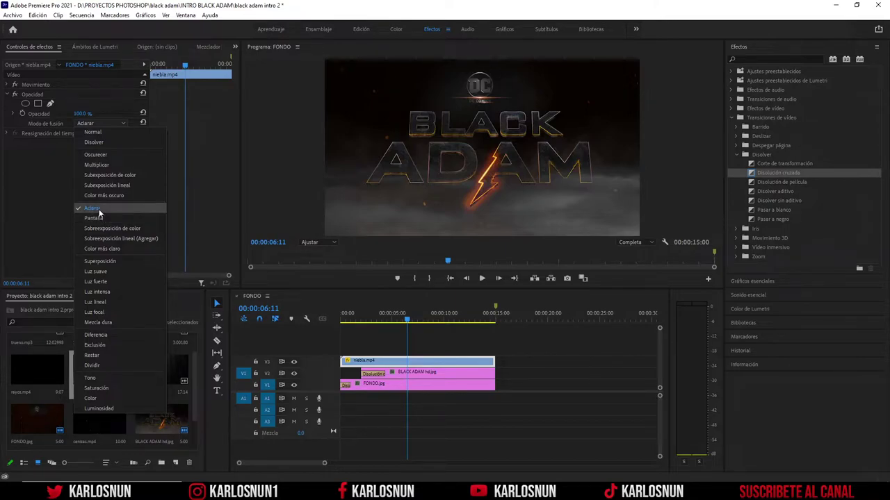
click(52, 177)
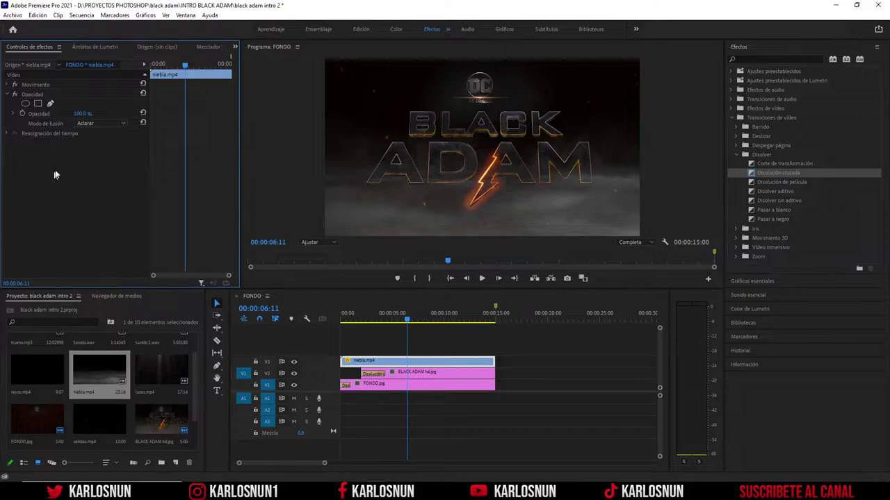
click(84, 113)
click(89, 113)
drag(91, 113, 72, 117)
text(60)
key(Return)
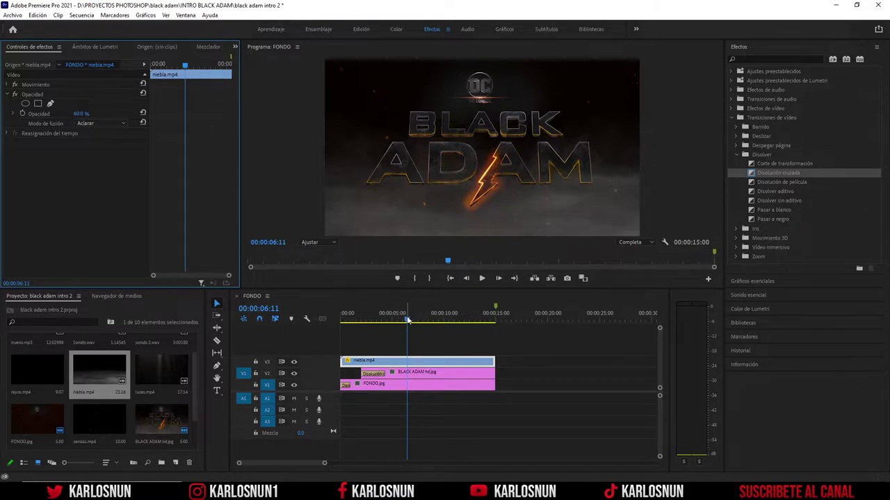
Add a Cross Dissolve to the start of the fog clip and review the opening
mouse_move(408, 319)
mouse_down()
mouse_move(375, 322)
mouse_move(402, 324)
mouse_up()
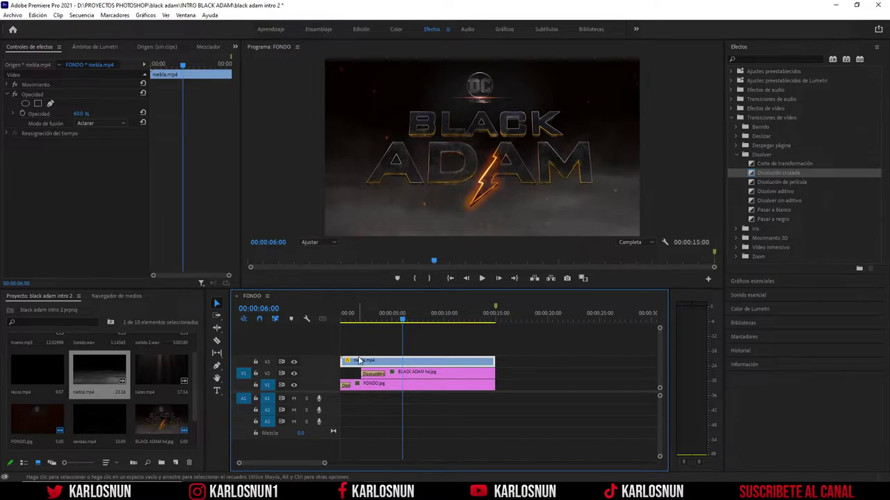
drag(749, 177, 368, 362)
drag(395, 321, 444, 325)
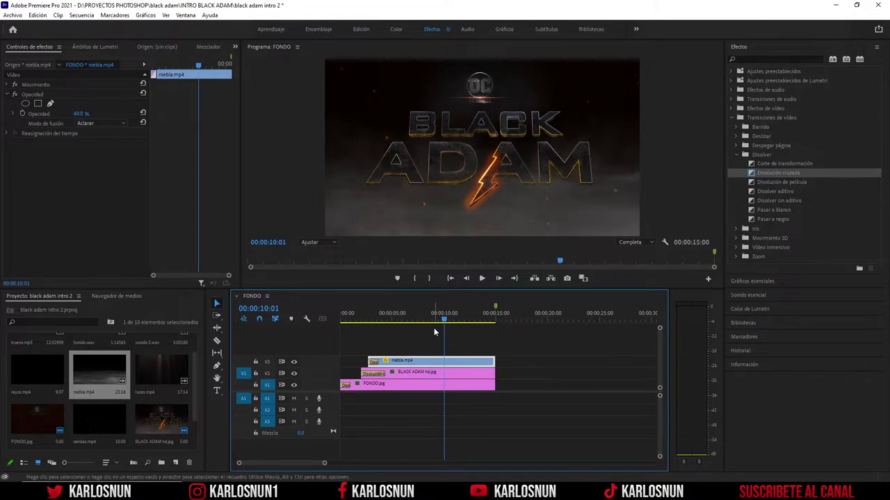
drag(199, 395, 199, 401)
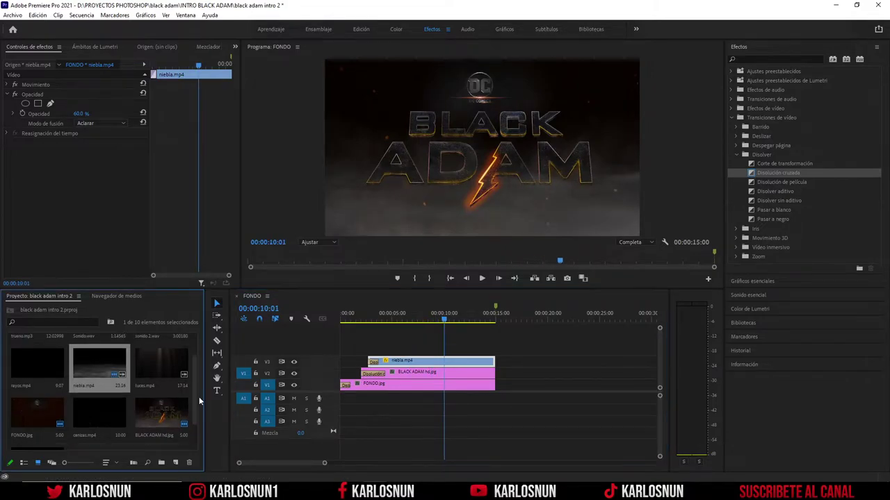
Place cenizas.mp4 on V4 above the fog with Aclarar blend mode
click(106, 408)
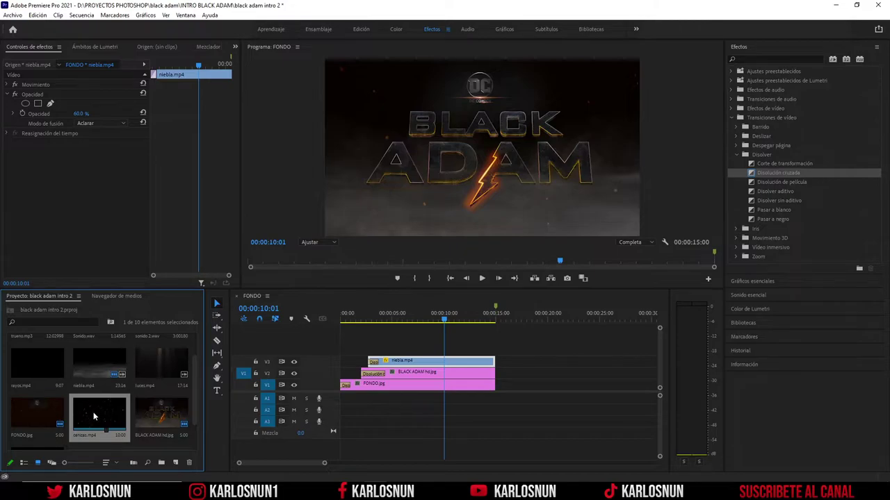
drag(95, 414, 382, 344)
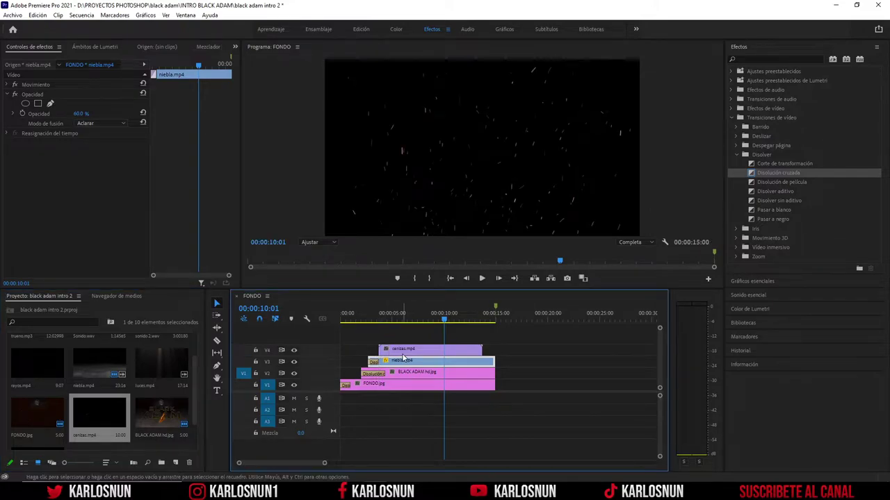
click(417, 351)
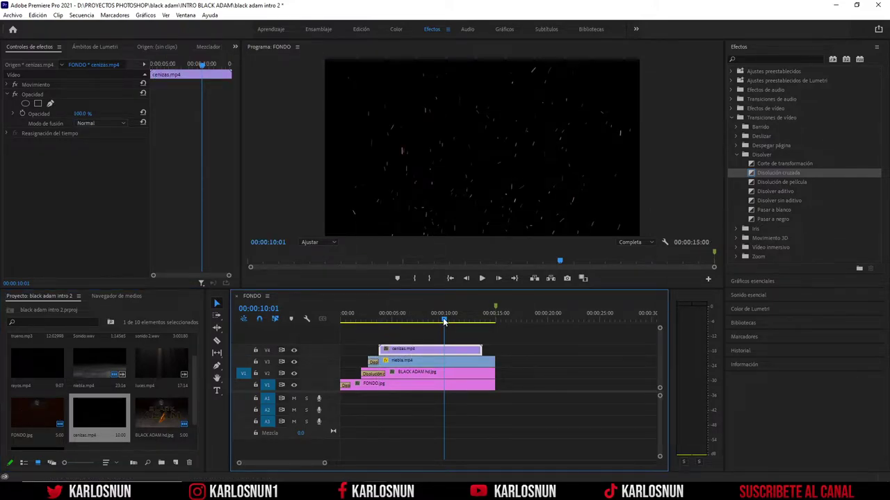
drag(445, 321, 403, 321)
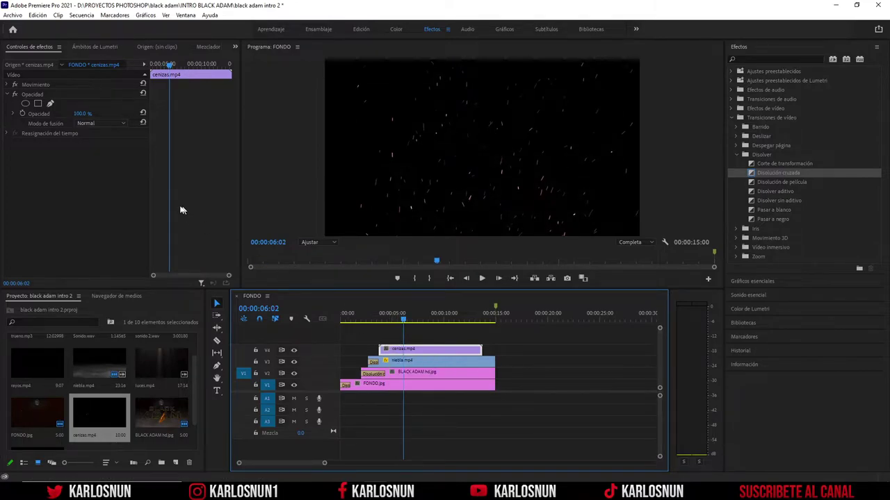
click(126, 122)
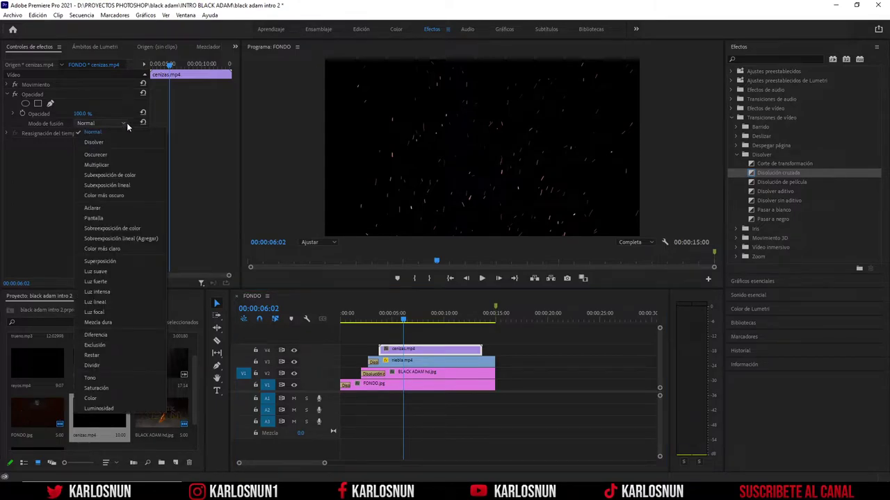
click(92, 207)
mouse_move(402, 321)
mouse_down()
mouse_move(342, 319)
mouse_move(395, 317)
mouse_up()
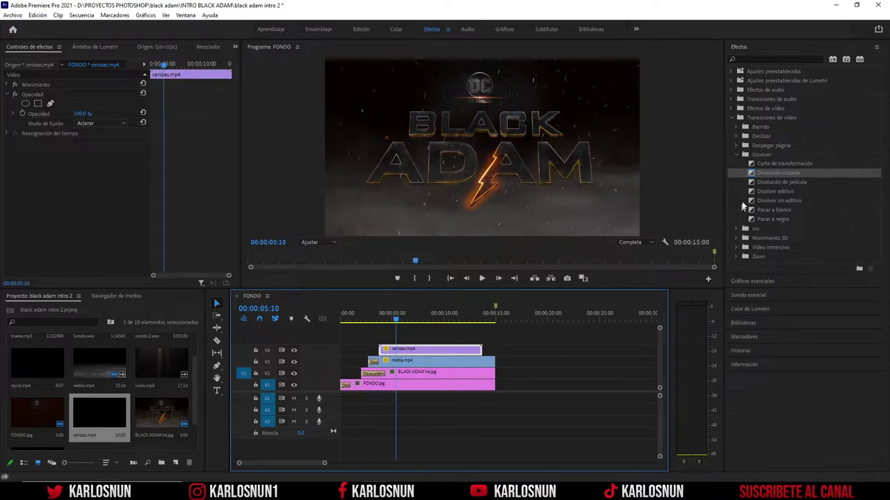
Add a Cross Dissolve to the ash clip's start and copy it onto V5
drag(752, 177, 384, 352)
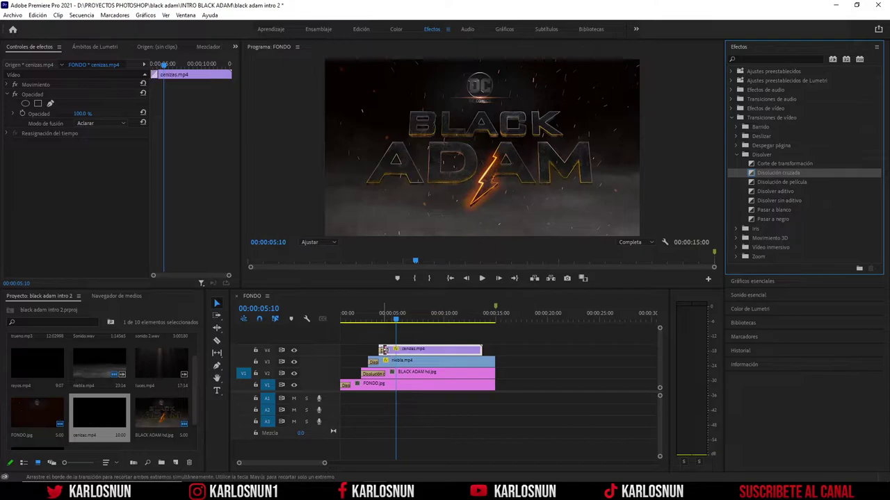
click(356, 321)
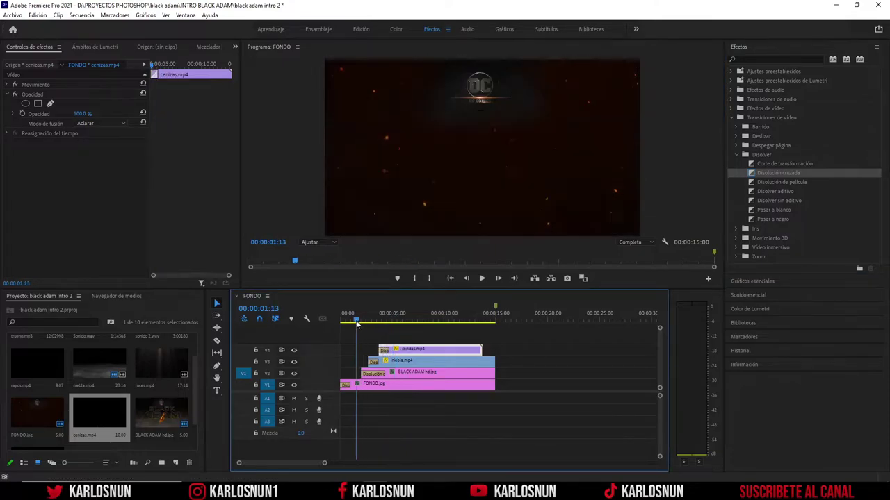
drag(357, 324, 450, 324)
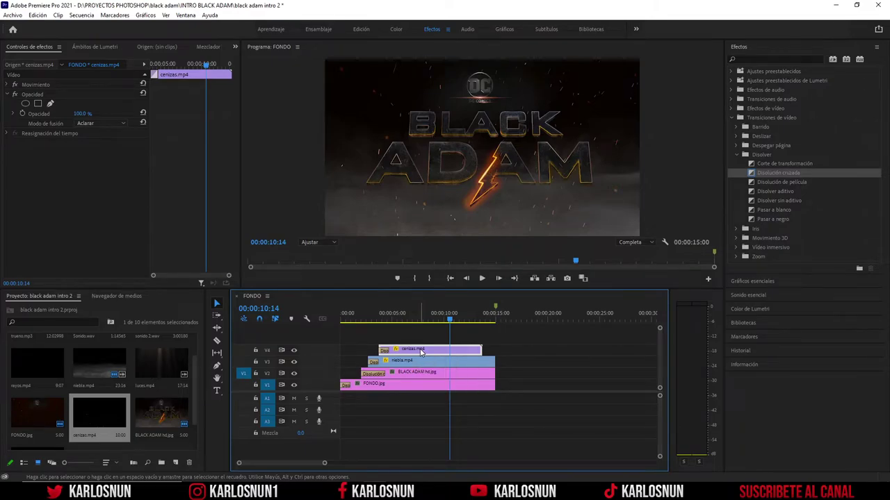
drag(419, 353, 498, 337)
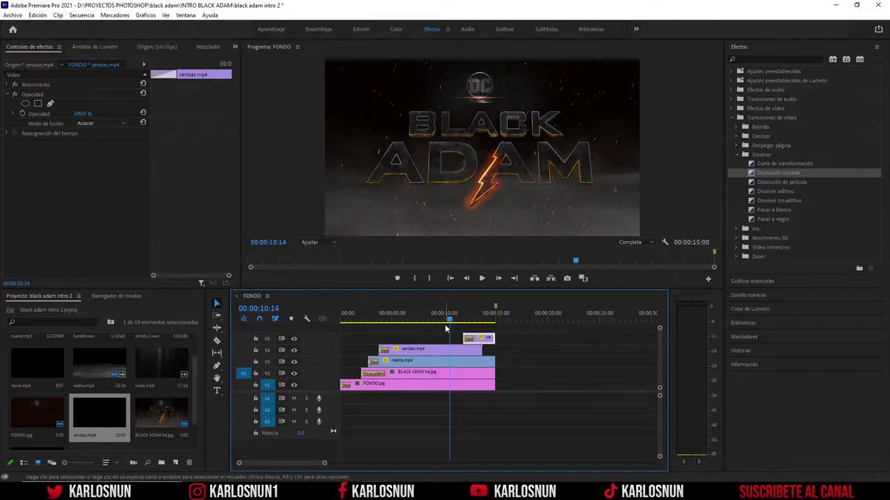
Scrub the end of the sequence to check the V5 ash copy before 00:00:15:00
drag(451, 319, 477, 327)
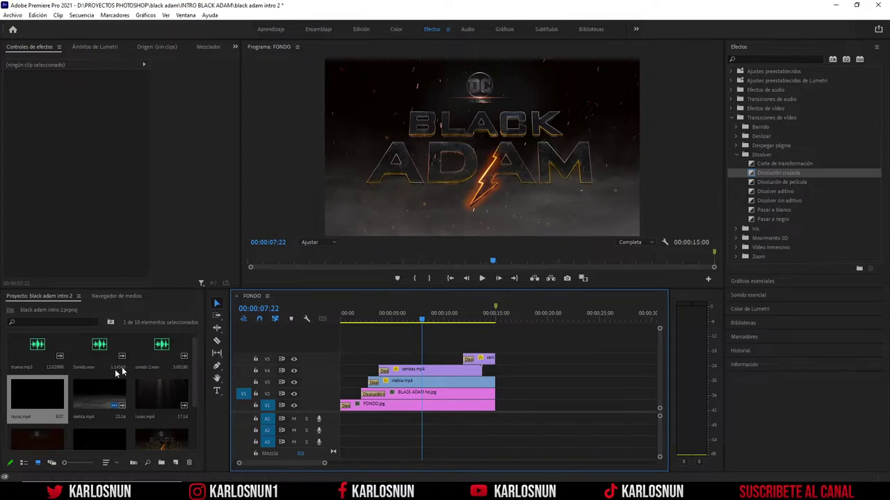
Place the rayos.mp4 lightning clip on V6 above the title, nudged slightly later
drag(49, 395, 418, 350)
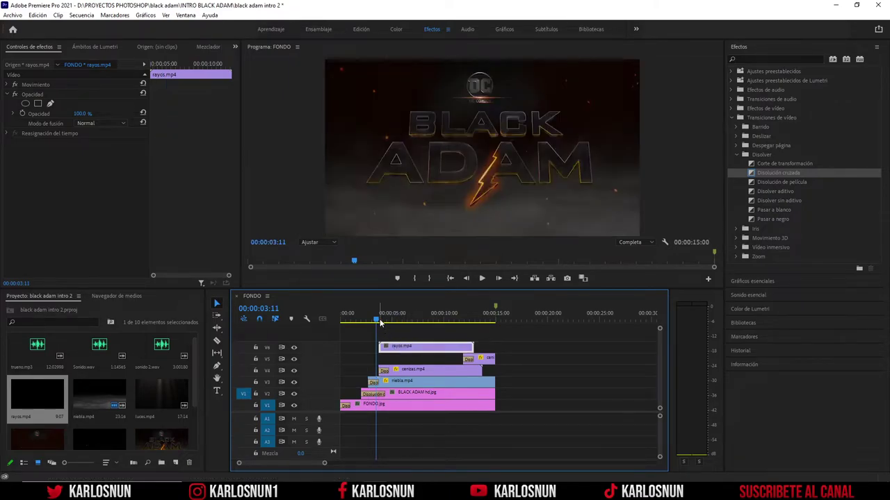
drag(380, 322, 379, 322)
drag(414, 351, 421, 351)
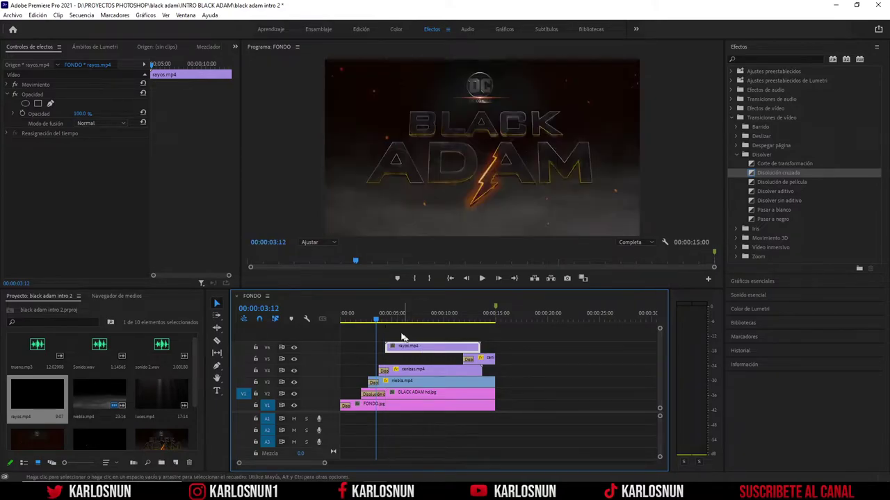
drag(381, 321, 396, 325)
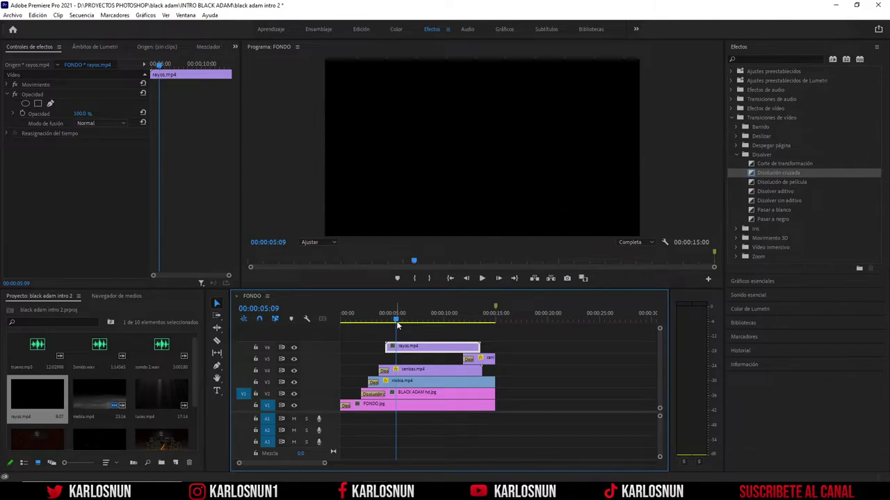
drag(397, 325, 403, 325)
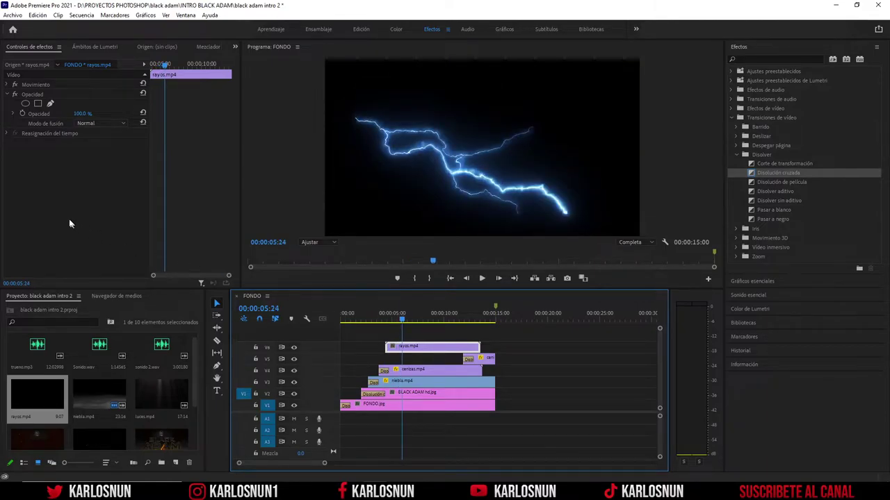
Set the lightning's blend mode to Aclarar and preview it around 00:00:10:01
click(120, 123)
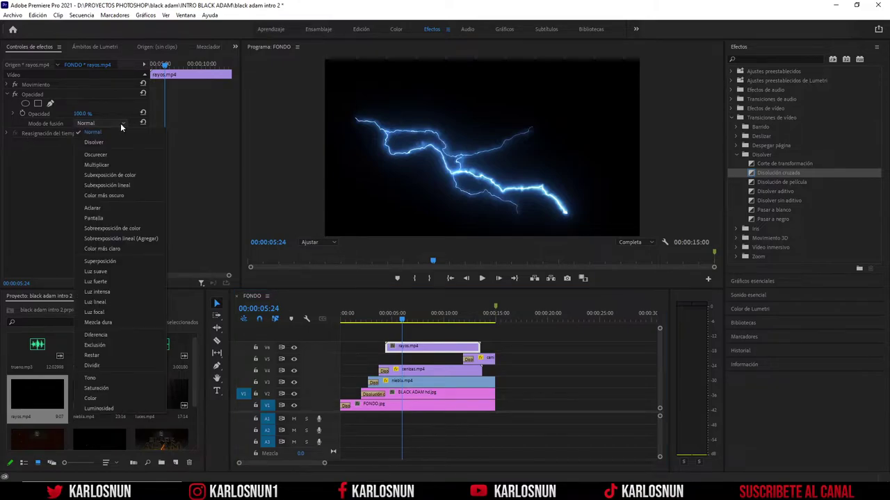
key(Escape)
click(99, 205)
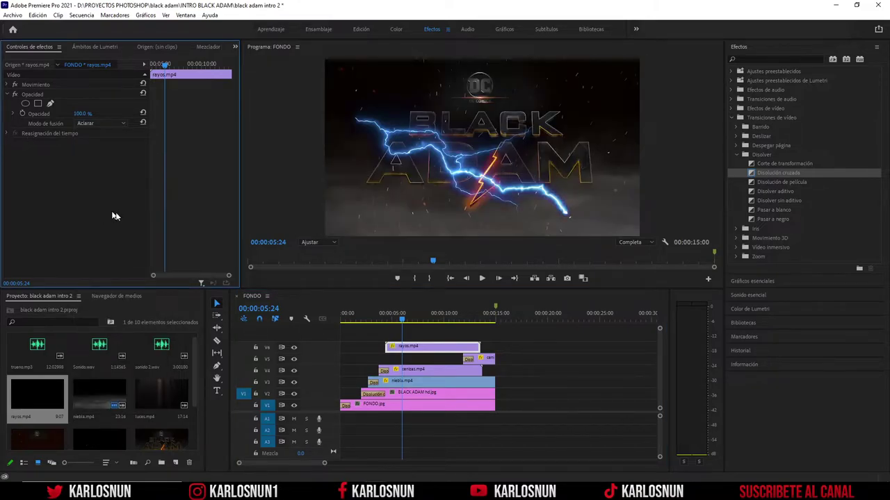
click(403, 321)
drag(403, 321, 427, 322)
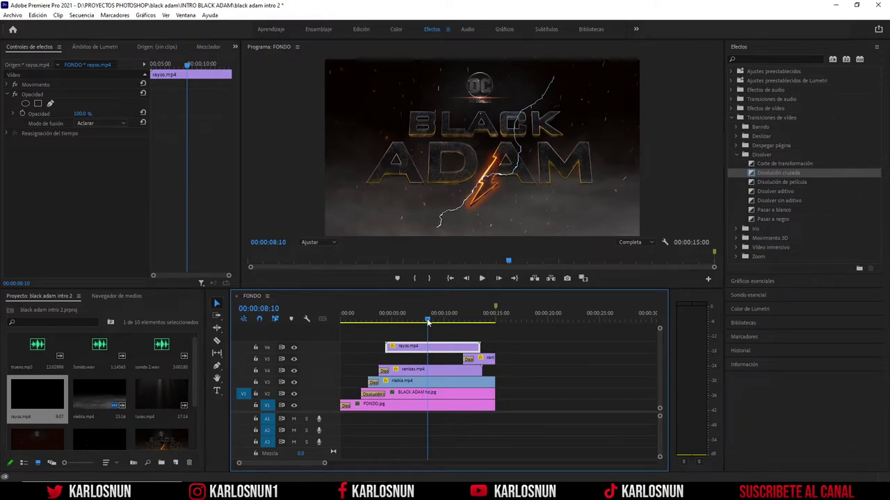
drag(427, 322, 452, 322)
drag(420, 321, 445, 320)
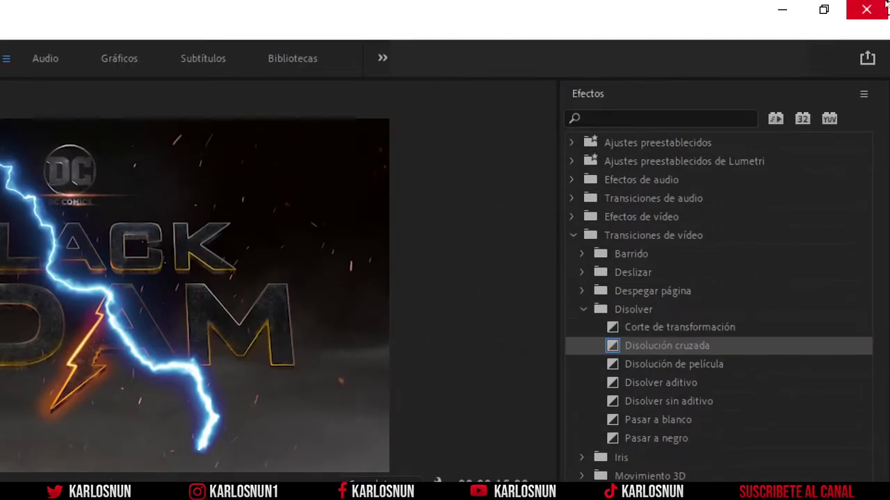
Find the Tinción effect with 'tinci' and apply it to rayos.mp4
click(601, 118)
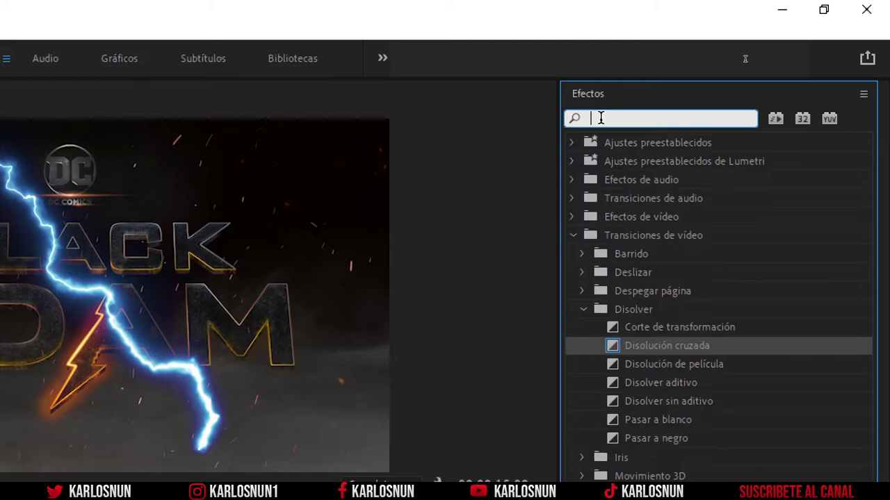
text(tinci)
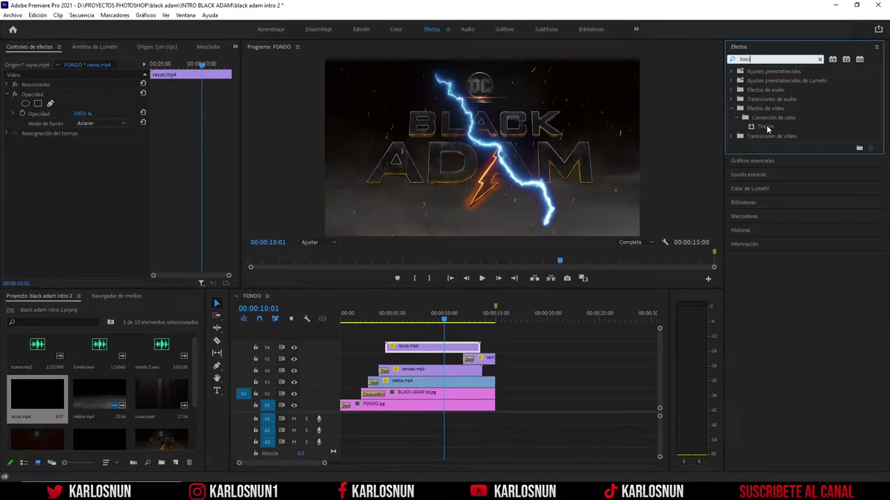
drag(766, 126, 428, 350)
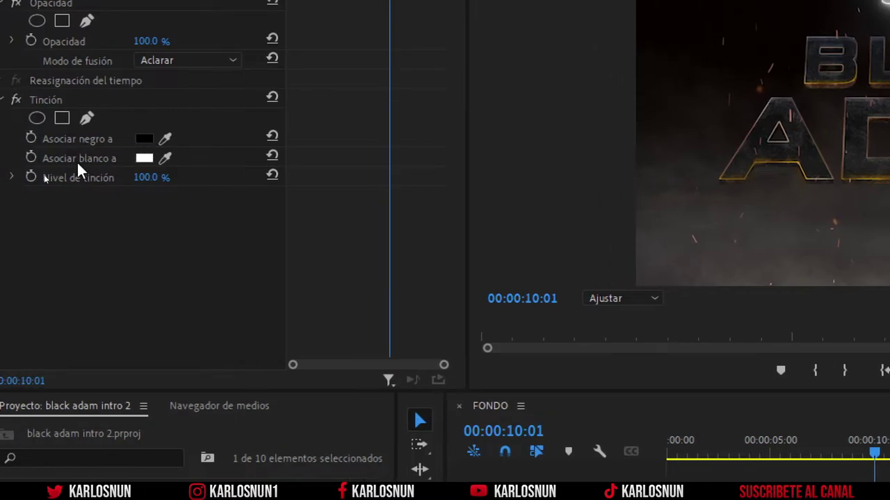
Map Tinción's white to gold e6b340 and preview the golden lightning
click(145, 160)
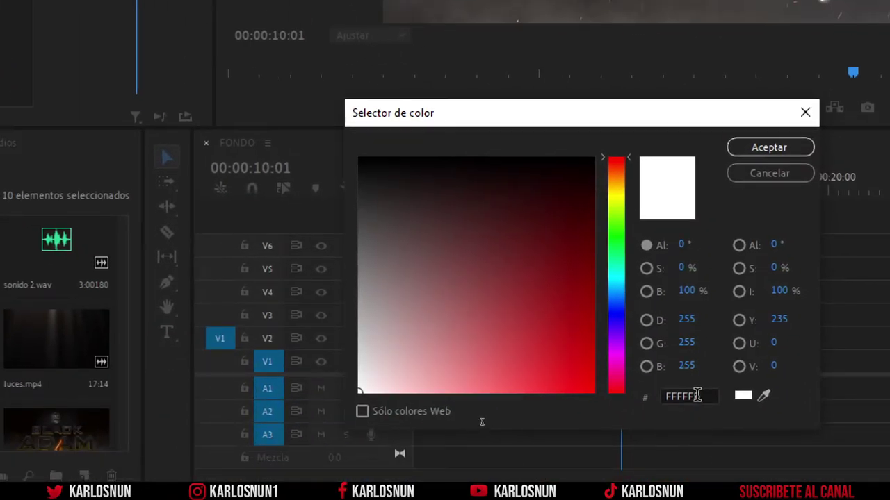
click(691, 395)
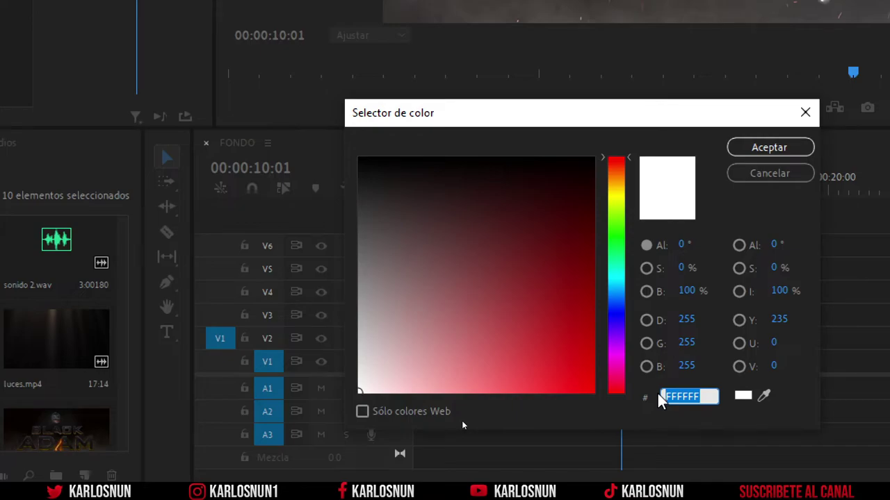
text(e6)
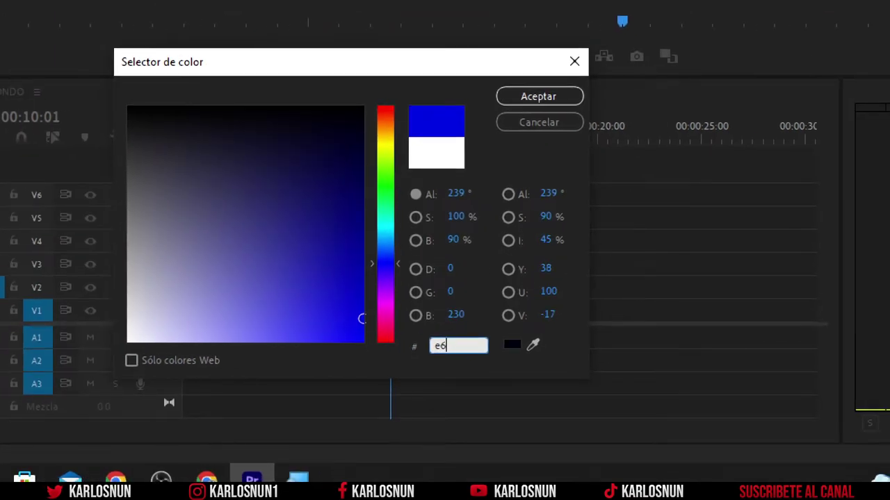
text(b)
text(340)
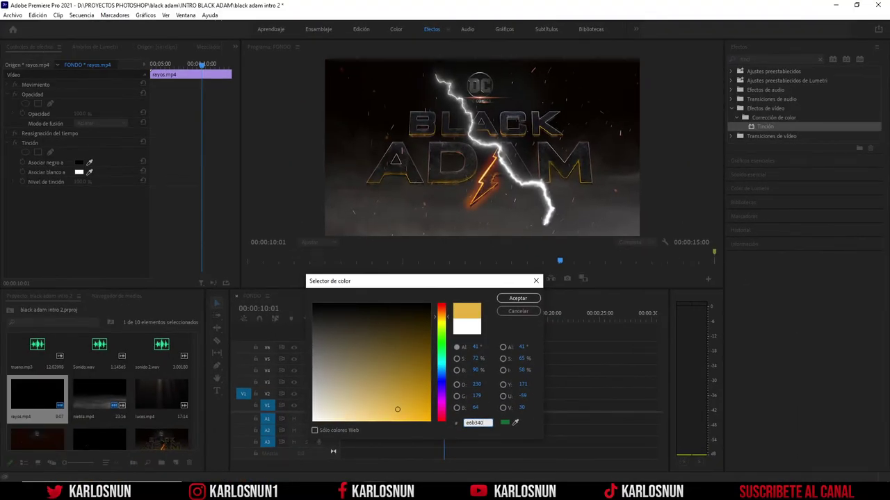
click(517, 298)
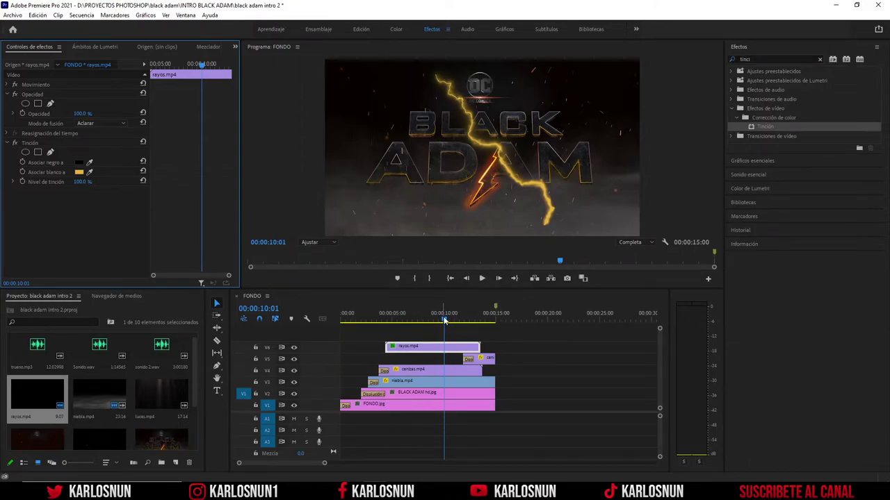
mouse_move(443, 318)
mouse_down()
mouse_move(400, 321)
mouse_move(459, 318)
mouse_up()
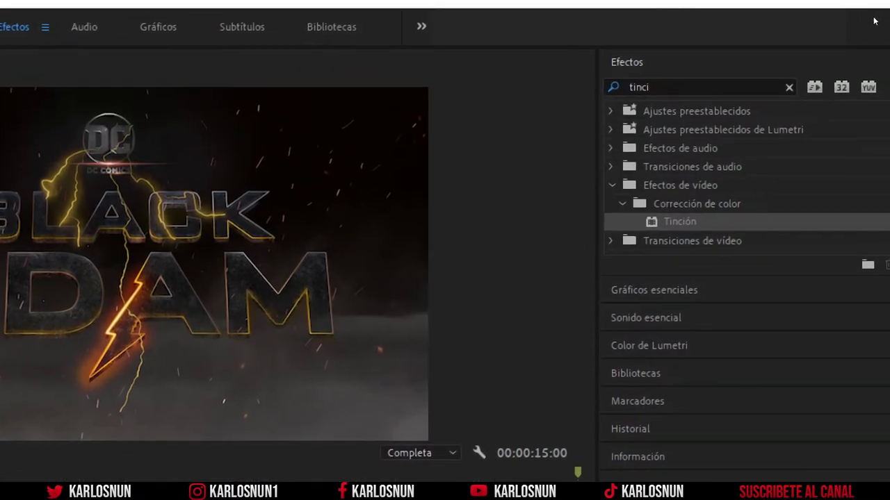
Add Brightness & Contrast to rayos.mp4 and set Contraste to 61
click(672, 86)
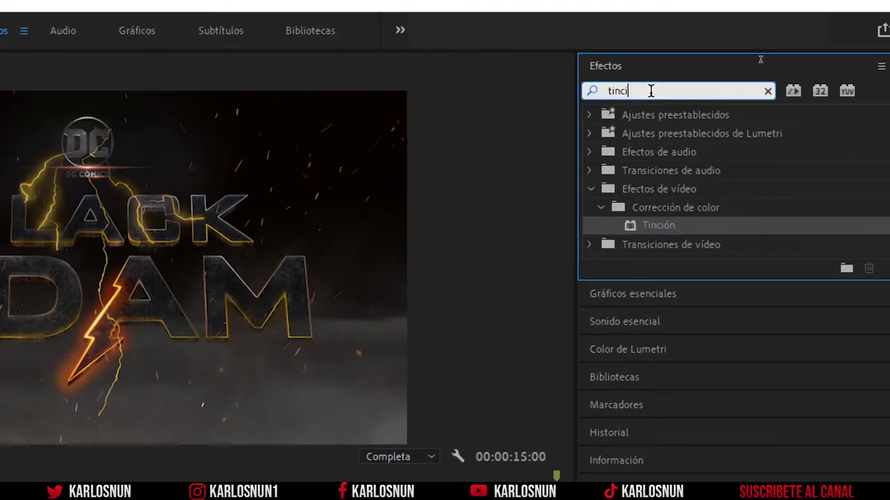
text(bri)
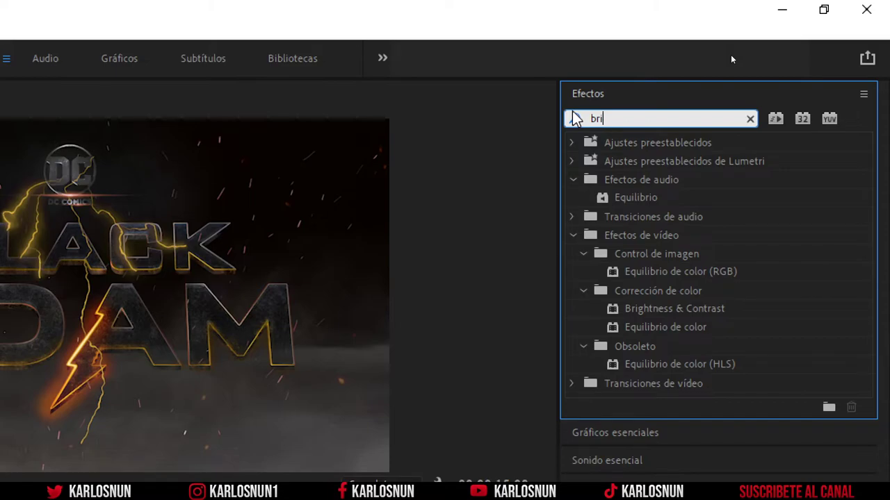
text(g)
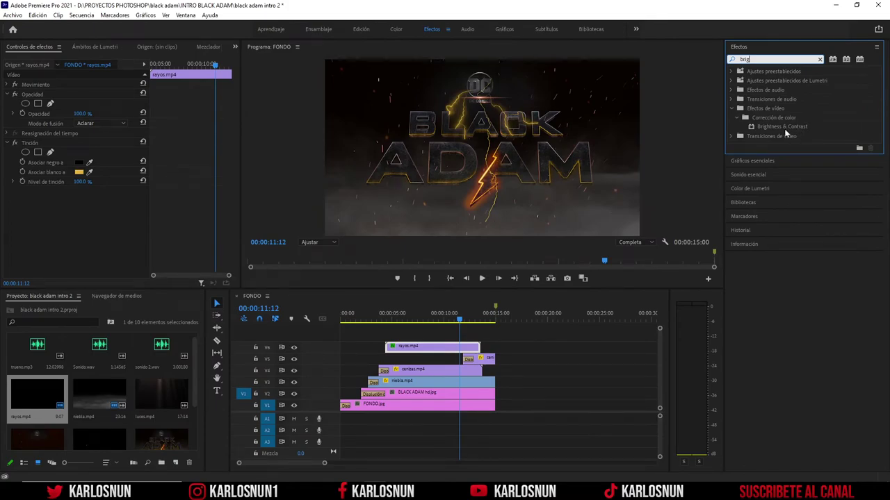
drag(785, 127, 423, 348)
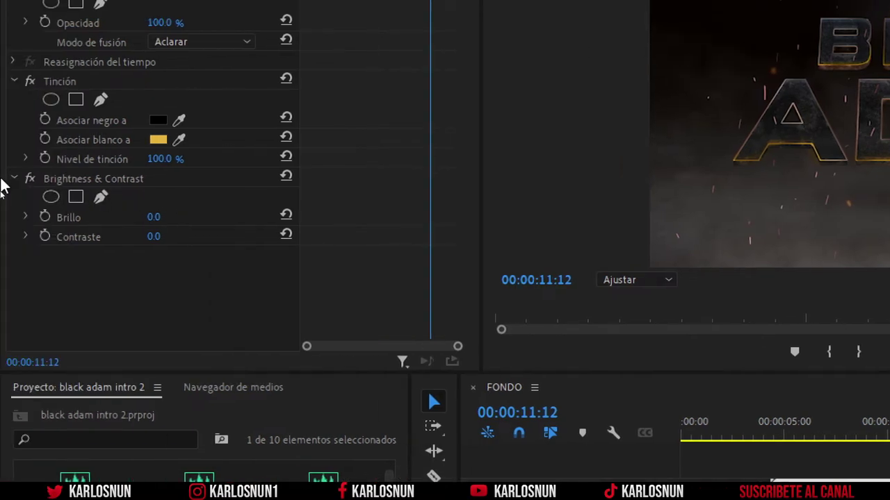
click(152, 236)
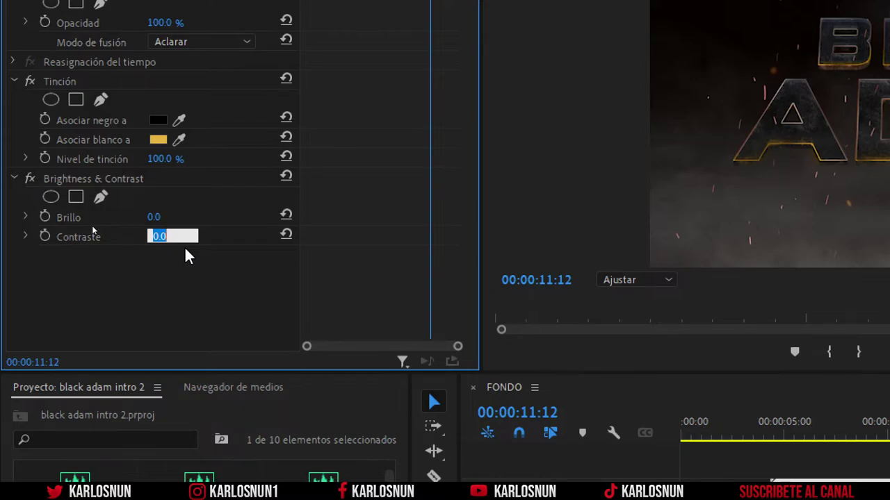
key(BackSpace)
text(61)
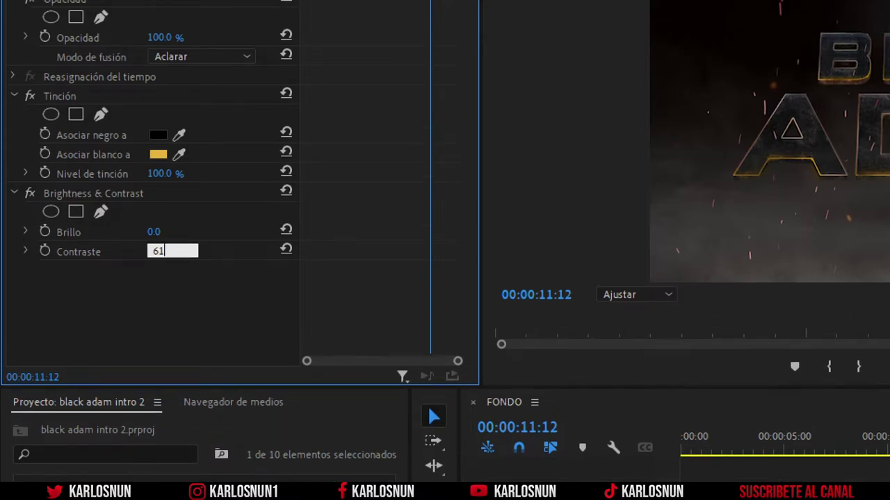
key(Return)
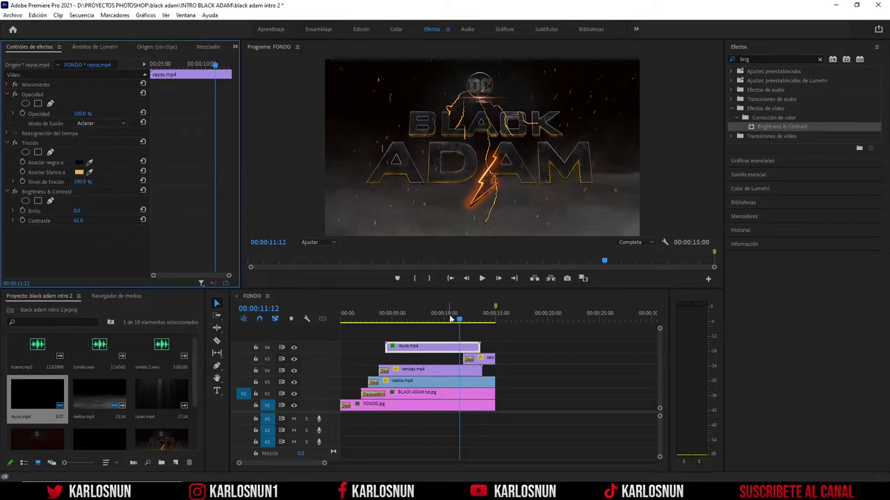
Alt-drag a copy of rayos.mp4 right after the original on V6, ending near 15 seconds
mouse_move(459, 321)
mouse_down()
mouse_move(406, 320)
mouse_move(489, 324)
mouse_move(445, 321)
mouse_up()
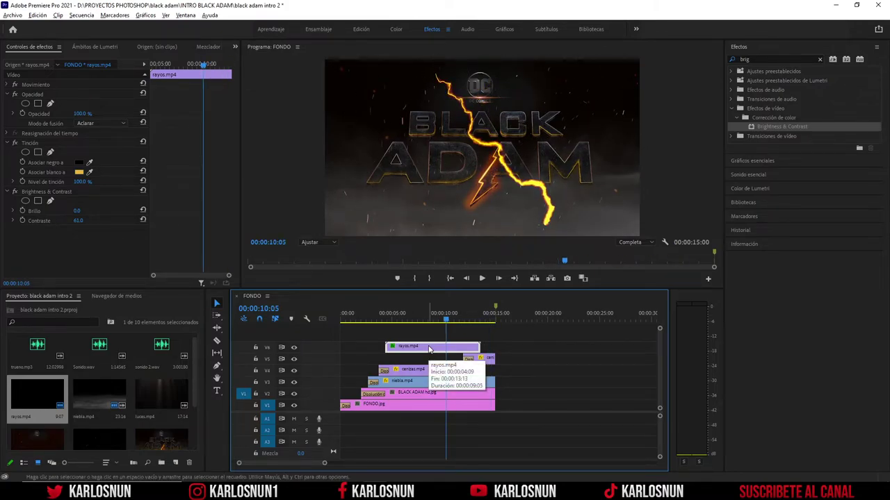
drag(429, 349, 495, 346)
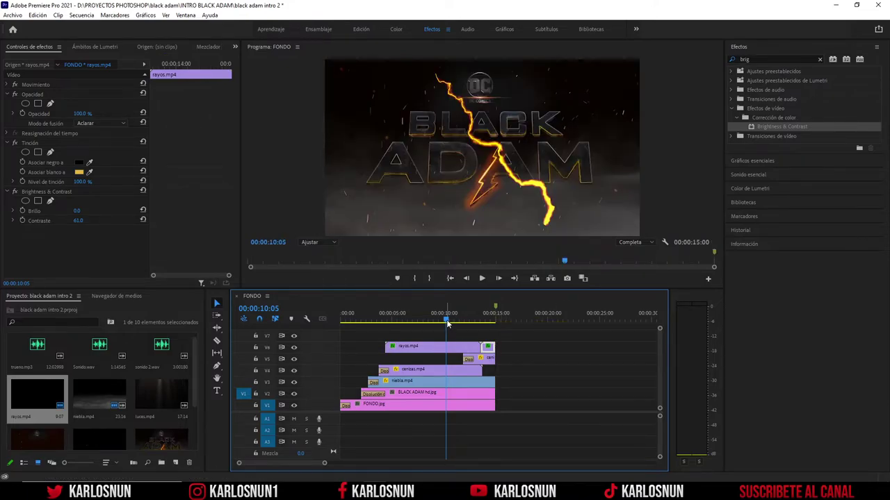
mouse_move(446, 324)
mouse_down()
mouse_move(494, 323)
mouse_move(442, 323)
mouse_up()
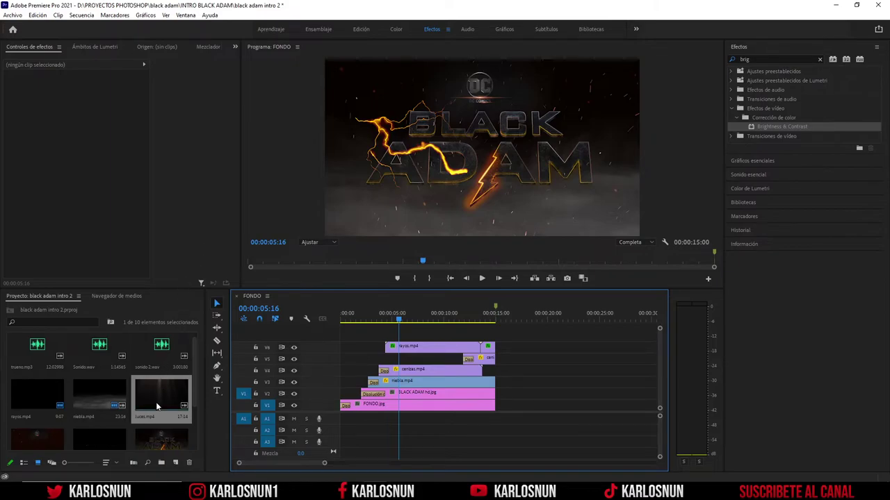
Add luces.mp4 on V7, delete its unlinked audio, and shift it to start later
drag(157, 400, 359, 339)
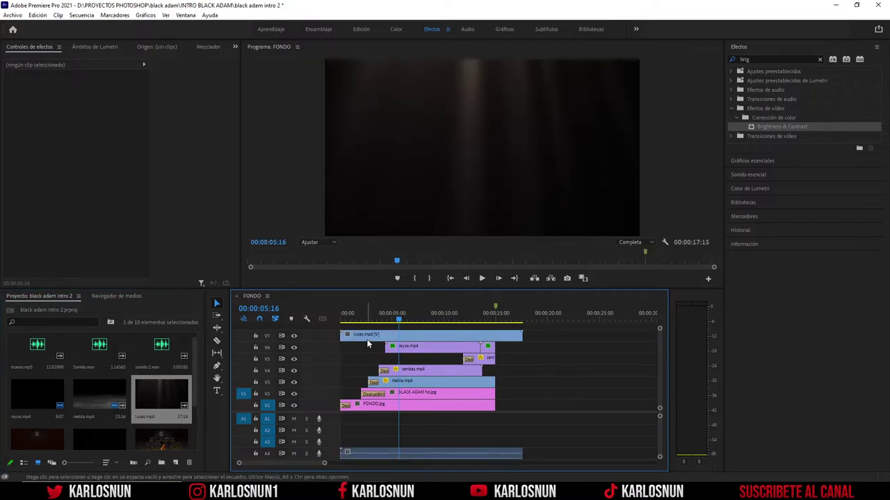
right_click(371, 337)
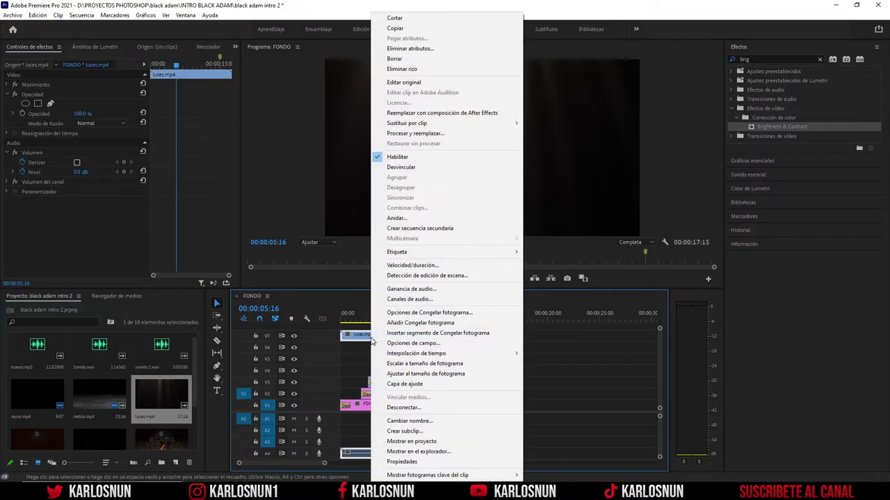
click(412, 168)
click(455, 455)
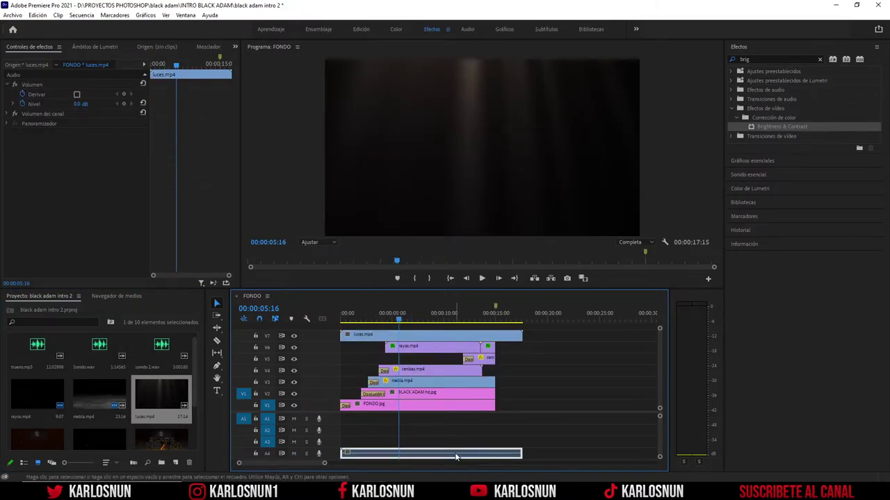
key(Delete)
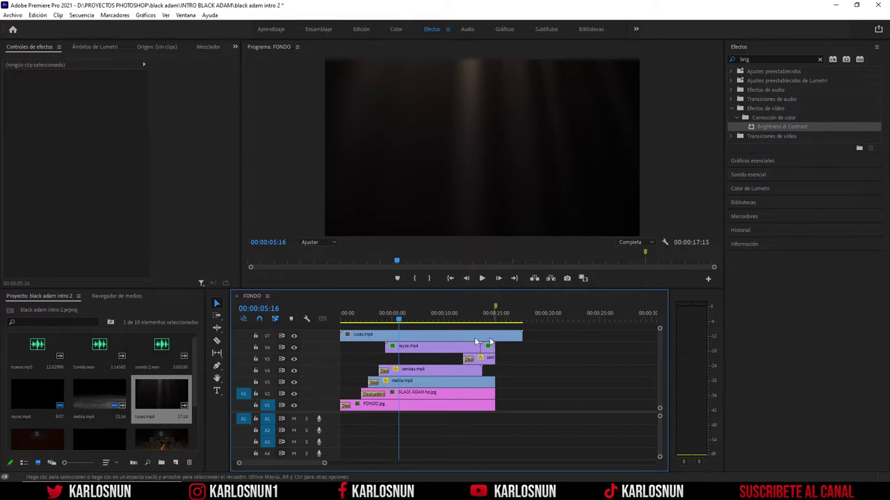
click(439, 333)
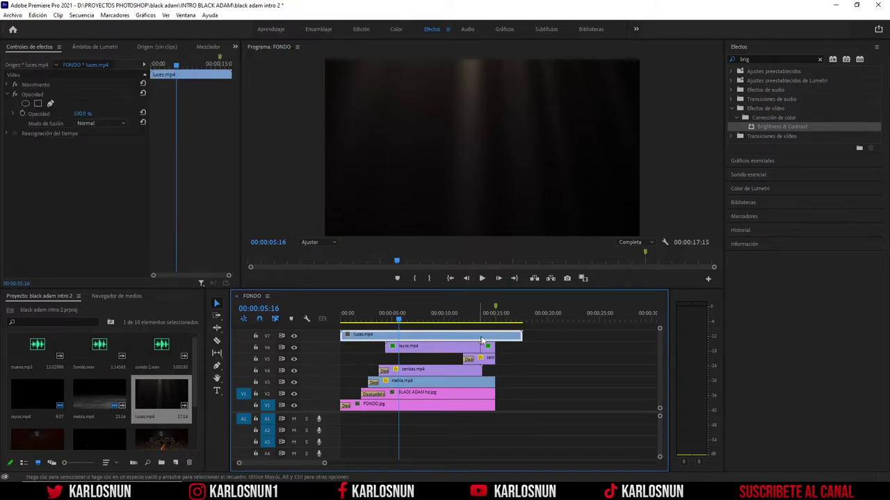
drag(361, 337, 400, 324)
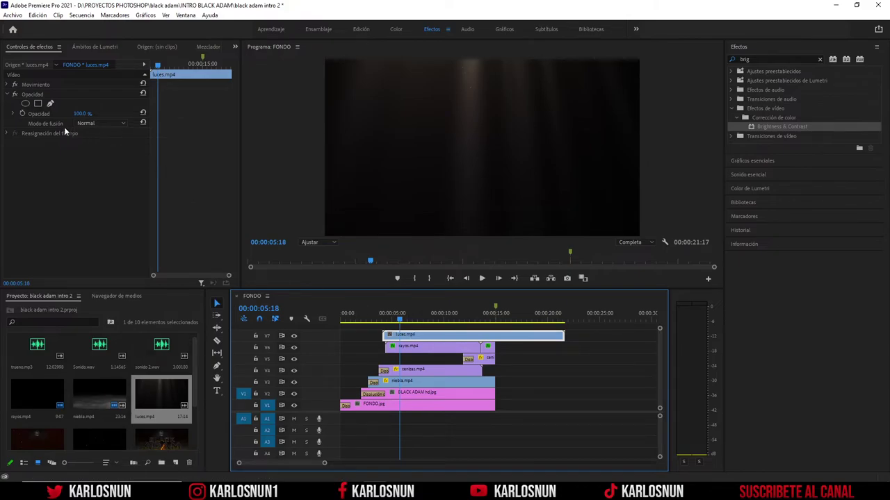
Set the luces.mp4 light overlay to Aclarar blend mode and preview the title
click(108, 124)
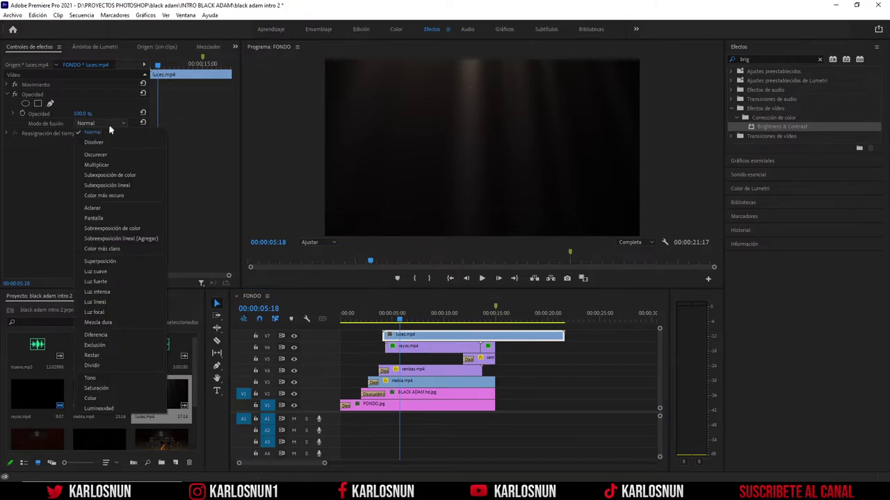
click(100, 205)
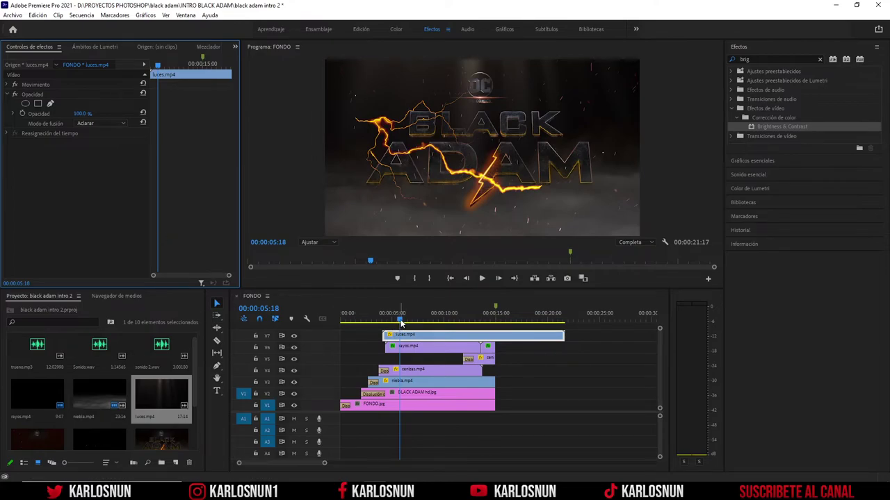
click(364, 319)
drag(364, 319, 410, 319)
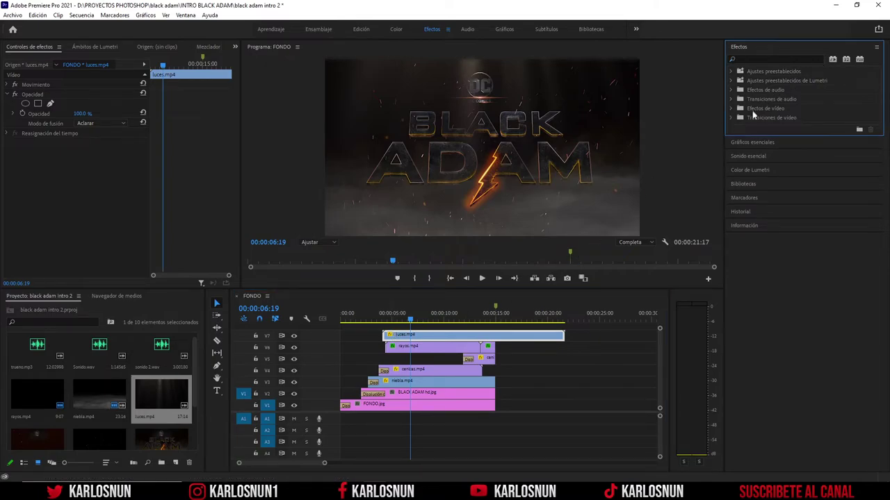
Fade luces.mp4 in with a Cross Dissolve and trim its end to 15 seconds
click(735, 117)
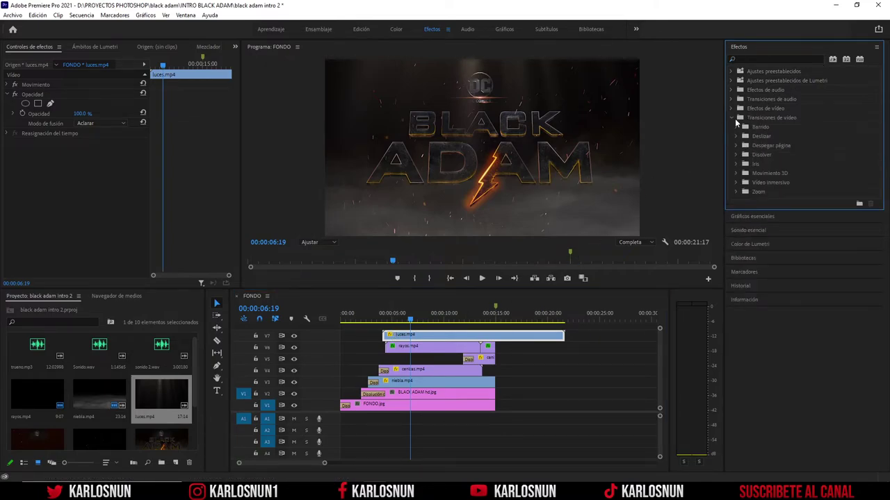
click(736, 154)
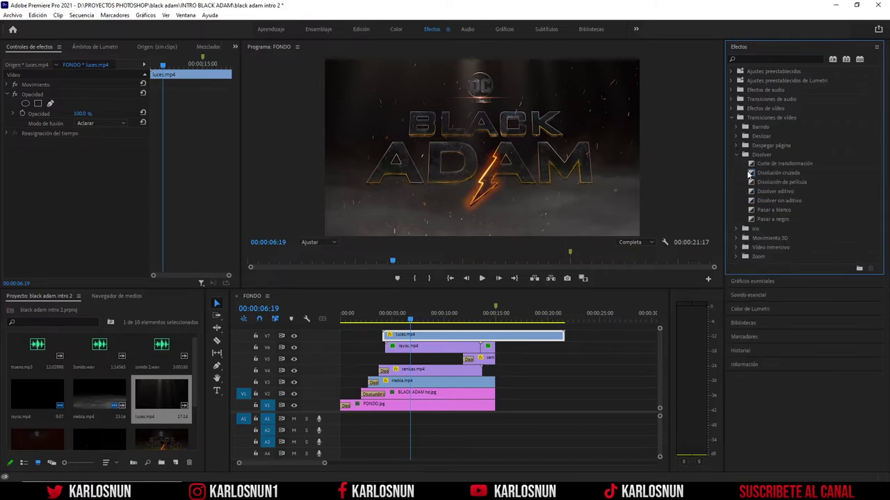
drag(749, 175, 388, 336)
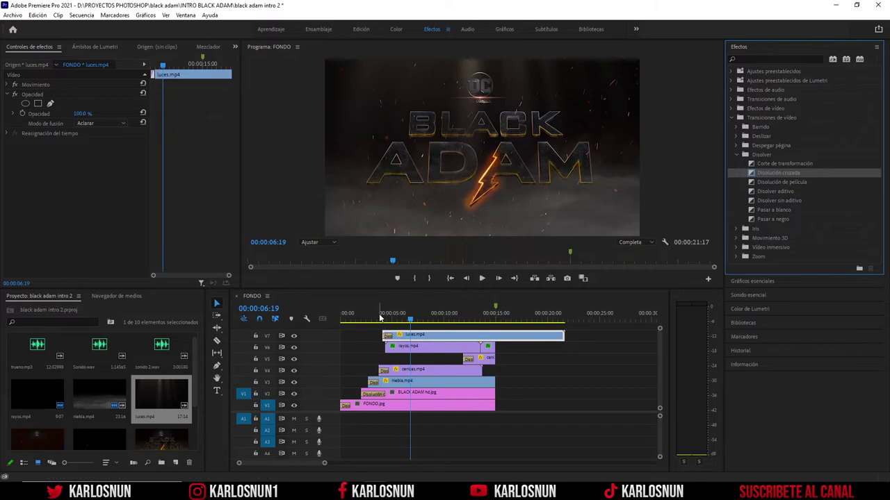
click(379, 317)
drag(379, 318, 470, 324)
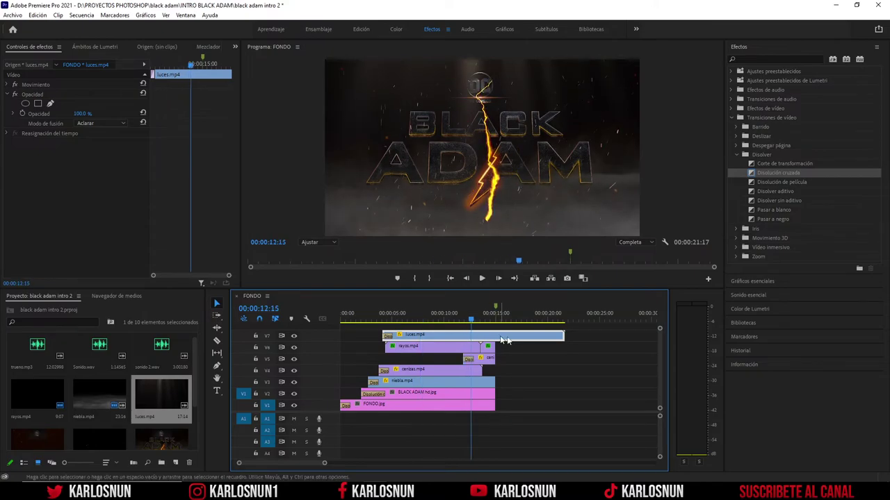
drag(567, 338, 499, 337)
click(367, 426)
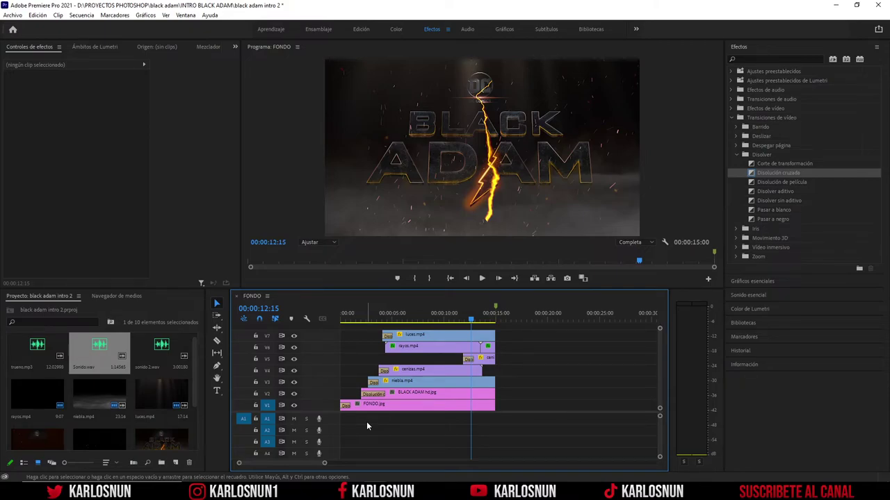
Place sonido 2.wav at the start of A1 with trueno.mp3 after it
drag(164, 345, 346, 419)
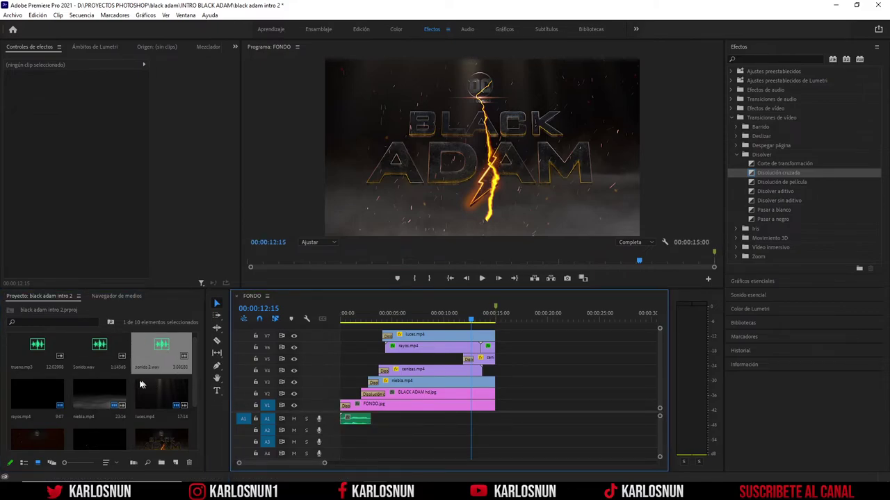
click(38, 347)
drag(39, 347, 376, 419)
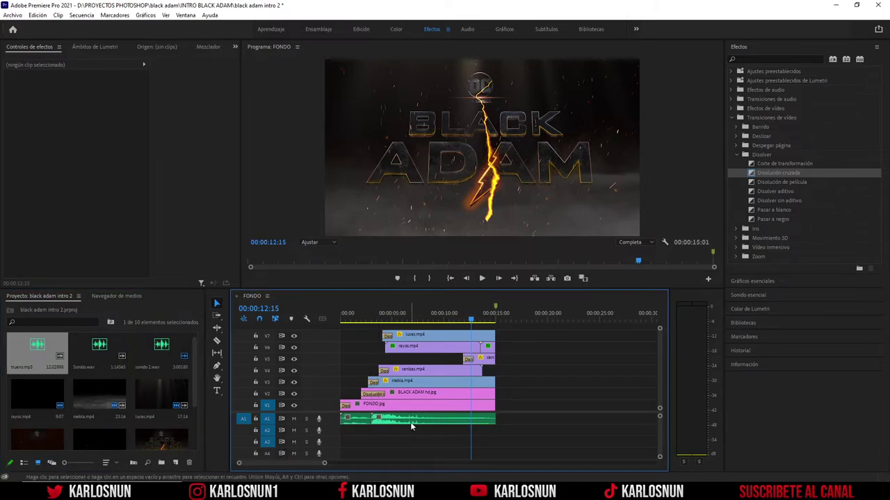
Razor-split trueno.mp3, remove the excess, and keep a thunder piece near the end
click(217, 342)
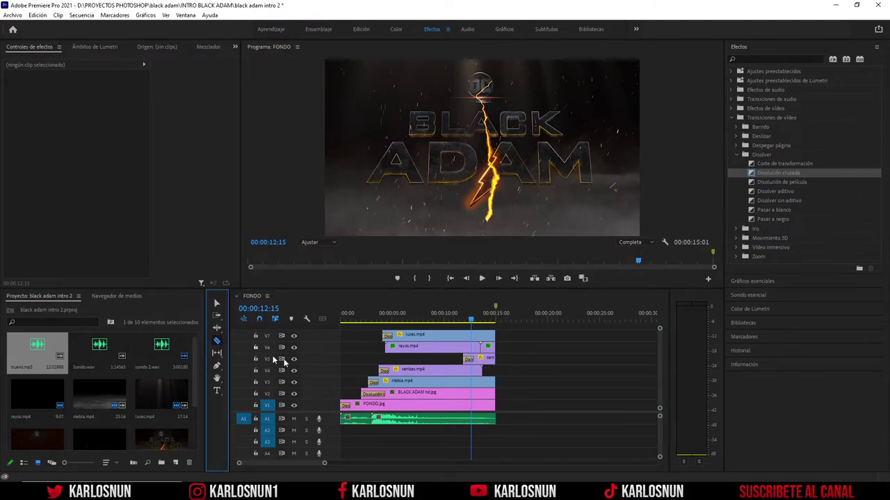
click(423, 417)
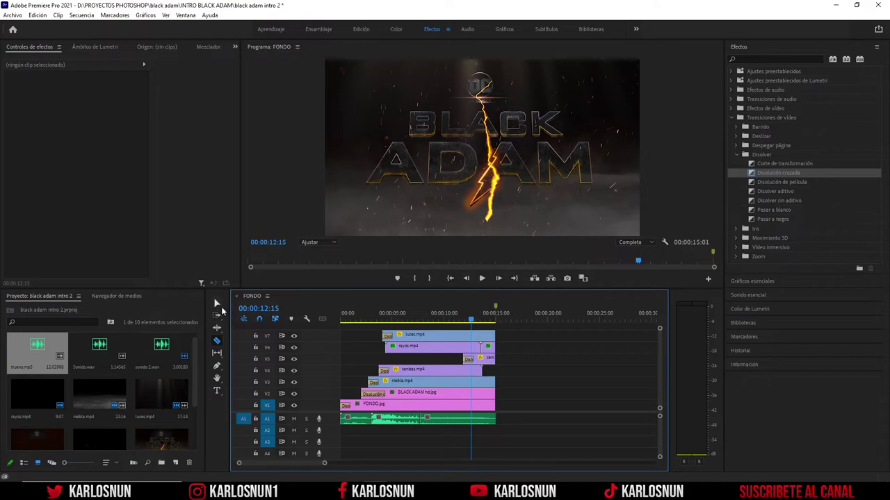
key(v)
click(459, 422)
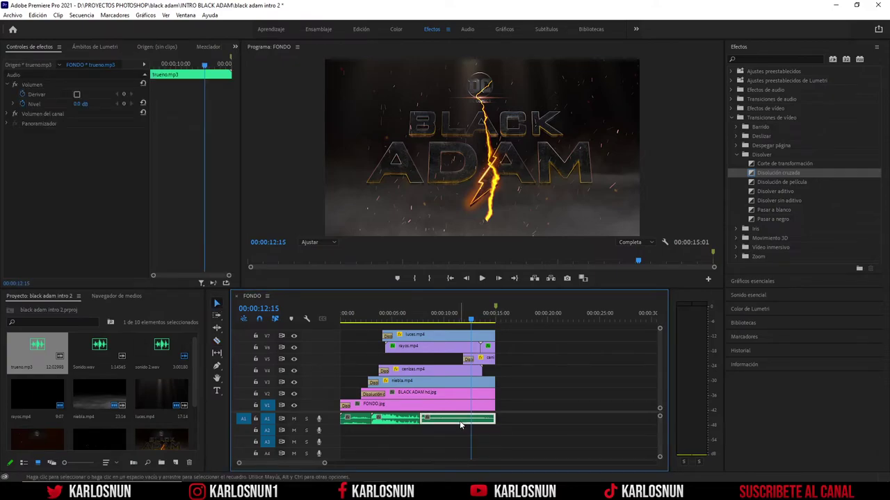
key(Delete)
click(407, 422)
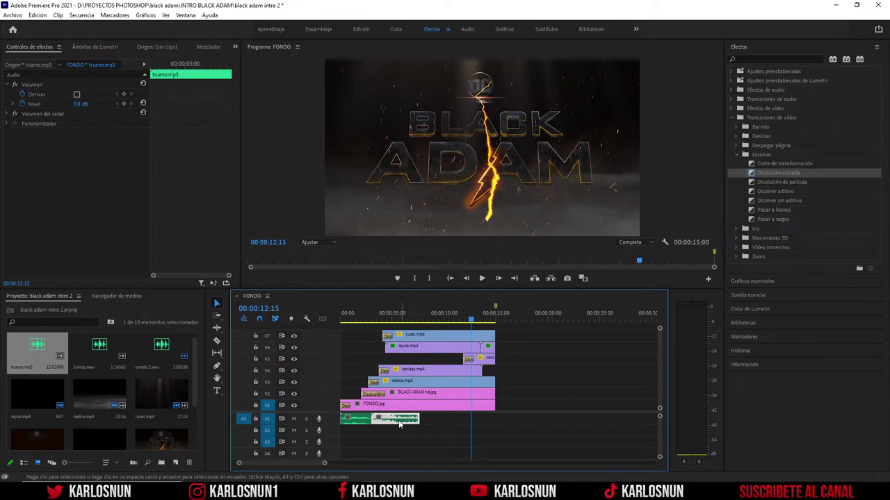
key(ctrl+z)
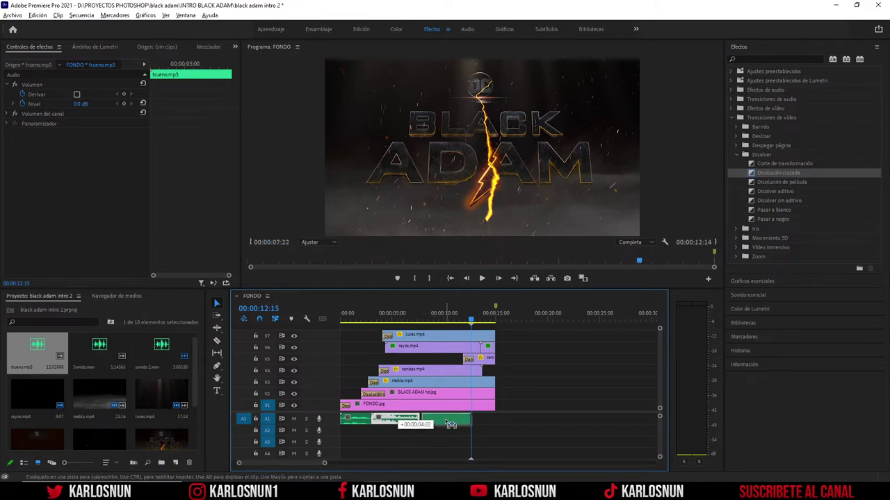
key(ctrl+z)
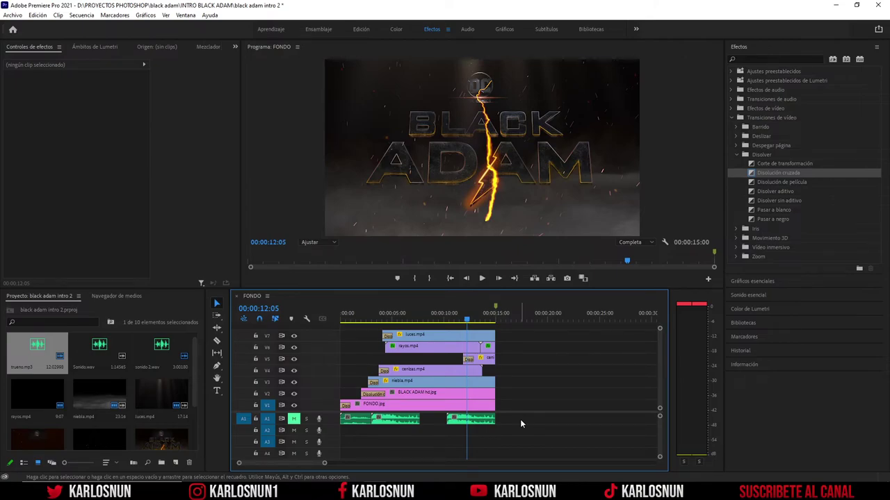
mouse_move(466, 321)
mouse_down()
mouse_move(498, 322)
mouse_move(479, 321)
mouse_up()
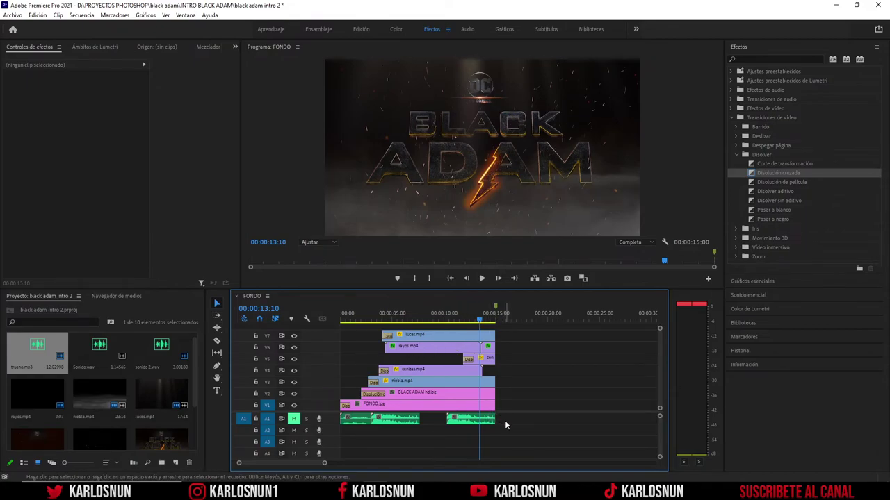
drag(507, 420, 332, 327)
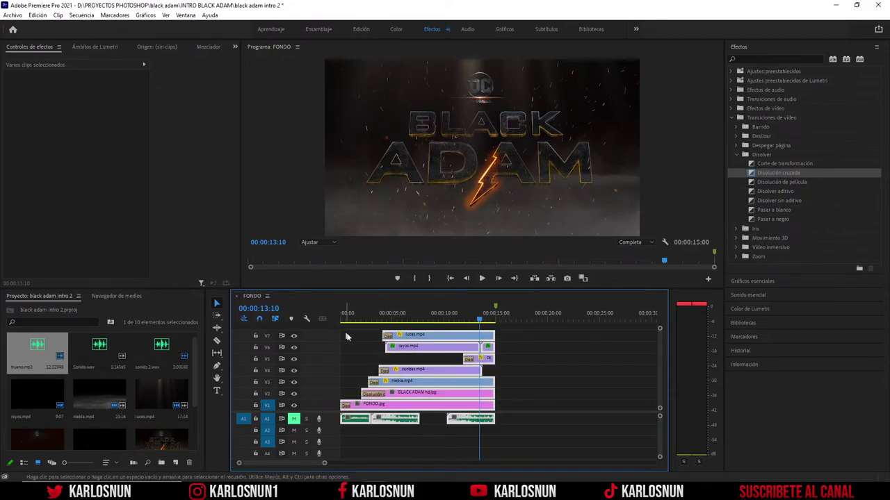
Nest all selected clips into Secuencia anidada 01
right_click(430, 339)
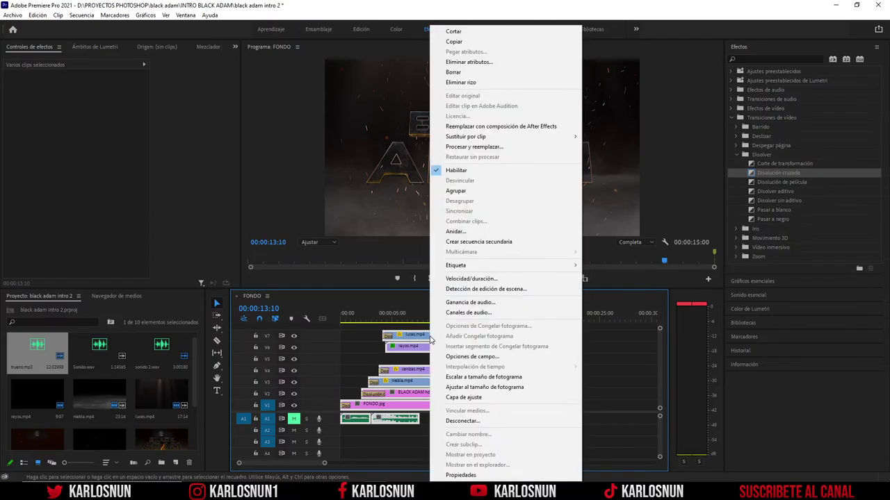
click(465, 231)
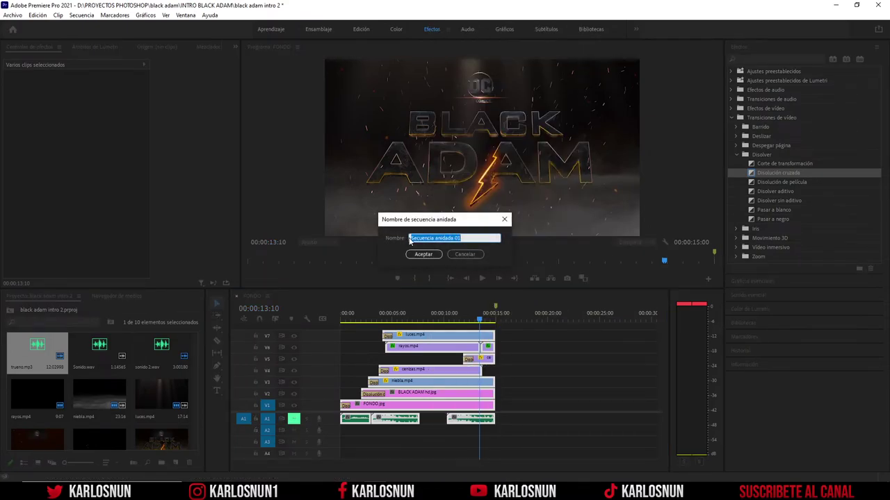
click(423, 254)
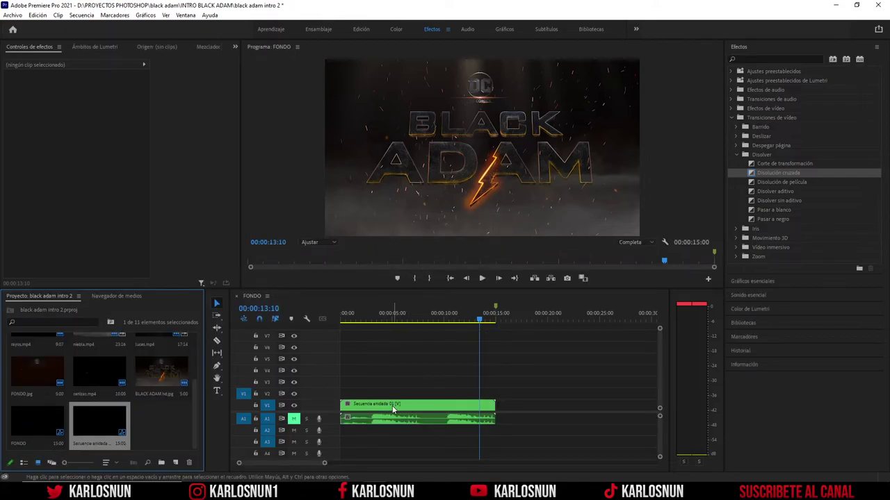
Add a Cross Dissolve to the end of the nested clip and preview the fade
click(394, 406)
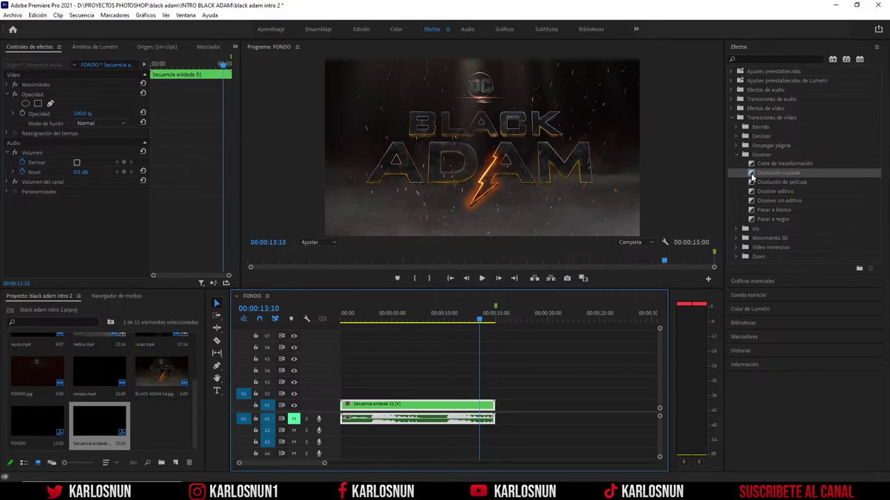
drag(751, 174, 492, 406)
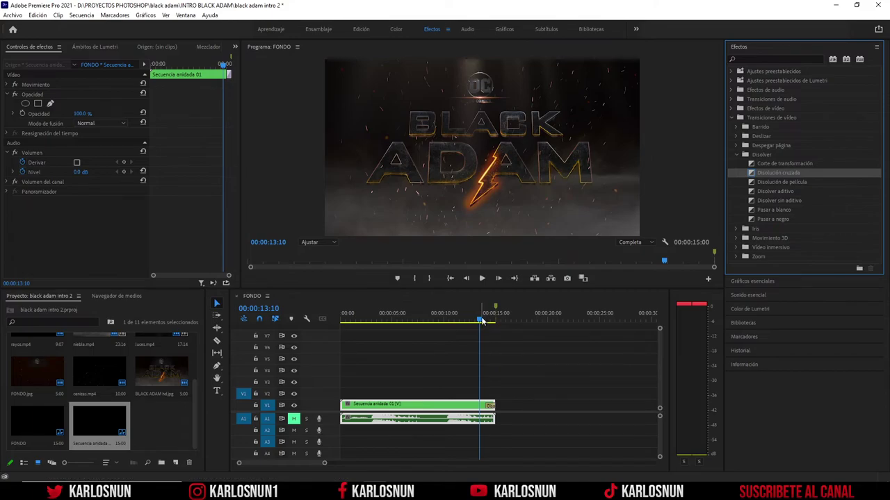
mouse_move(480, 322)
mouse_down()
mouse_move(496, 322)
mouse_move(478, 327)
mouse_up()
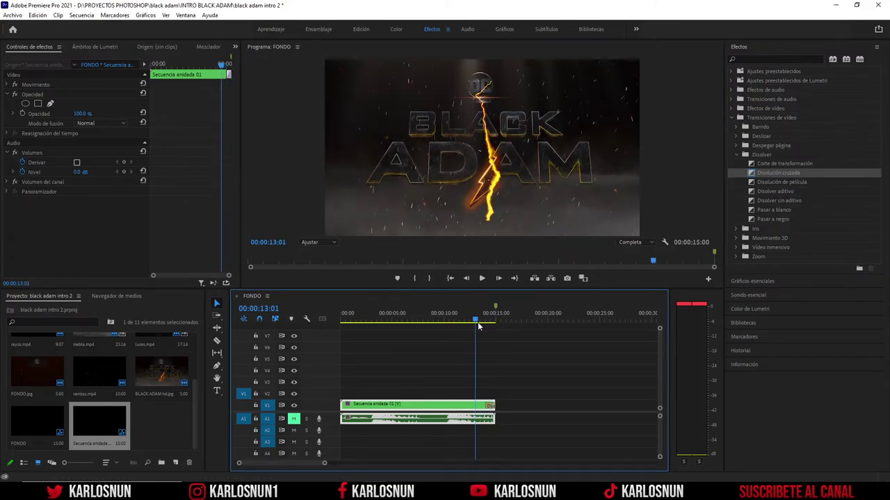
click(731, 117)
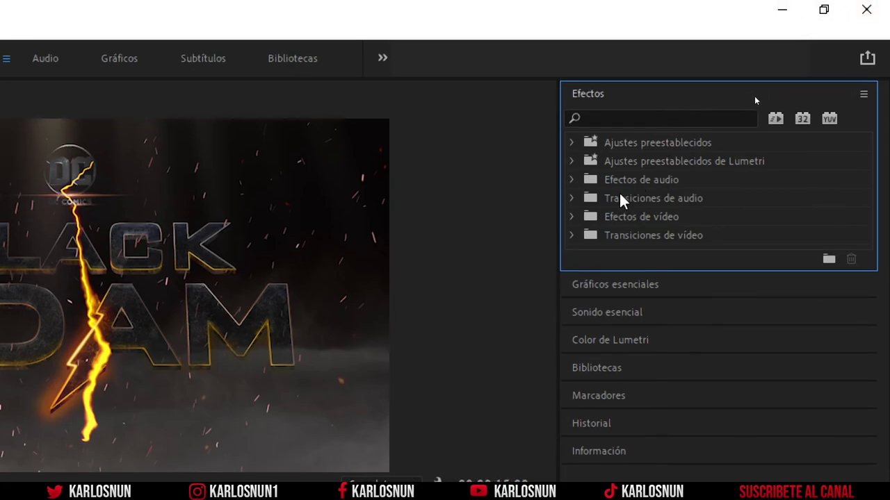
Add a Potencia constante crossfade to the end of the A1 audio and preview it
click(571, 199)
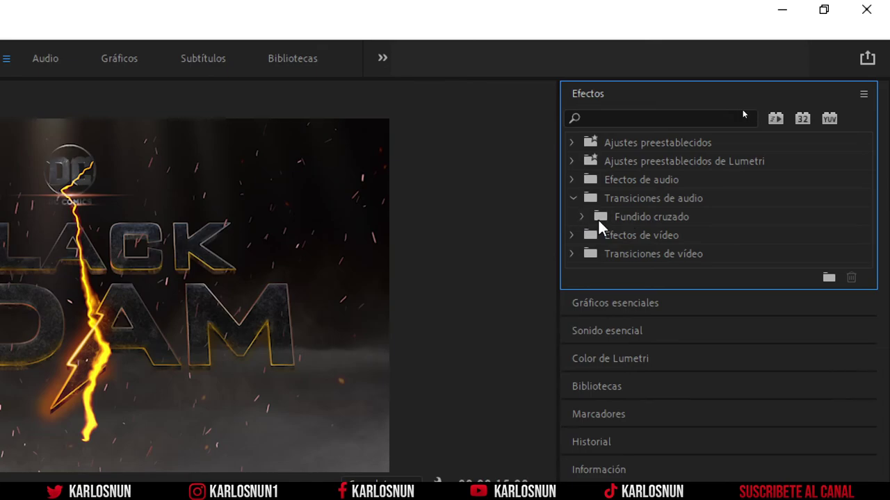
click(582, 218)
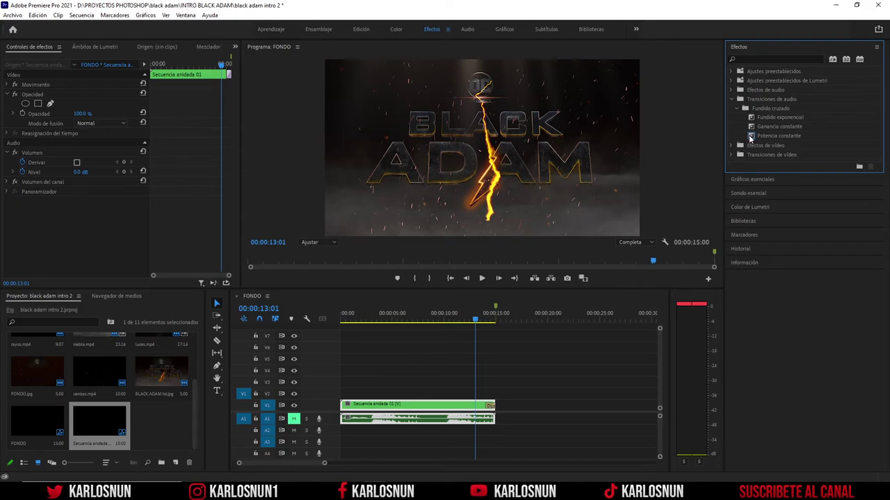
drag(750, 138, 497, 423)
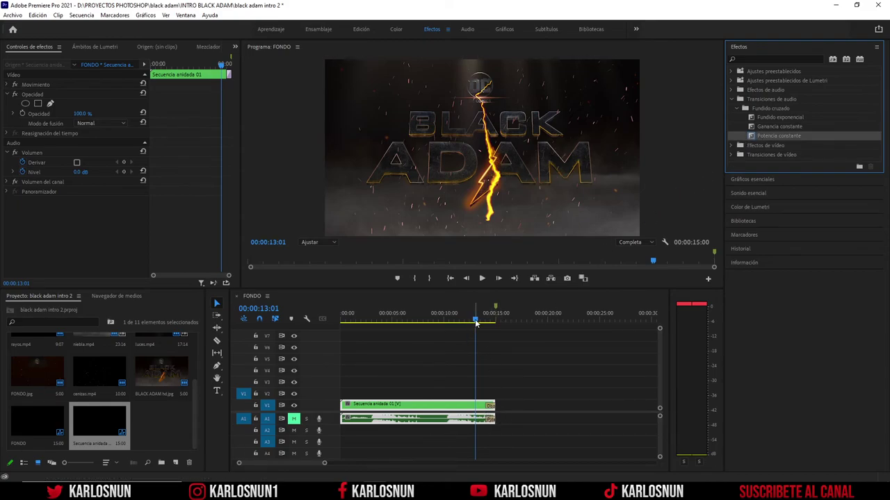
mouse_move(476, 323)
mouse_down()
mouse_move(498, 327)
mouse_move(481, 330)
mouse_up()
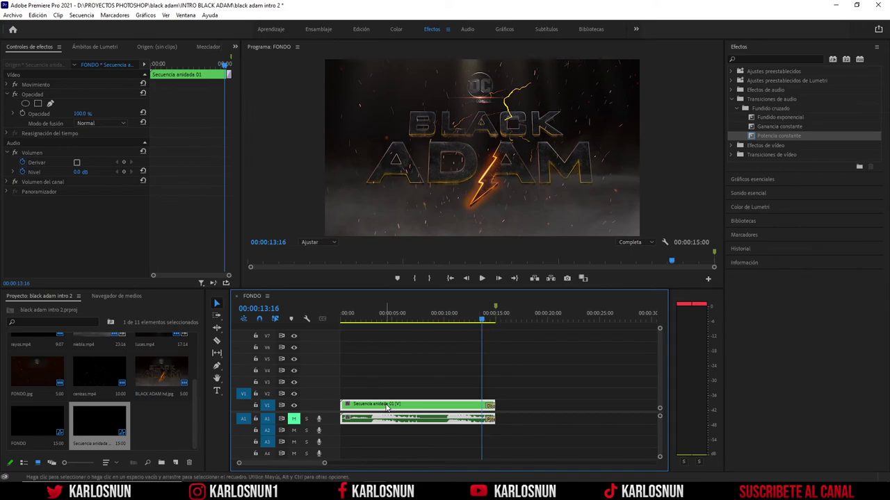
double_click(384, 405)
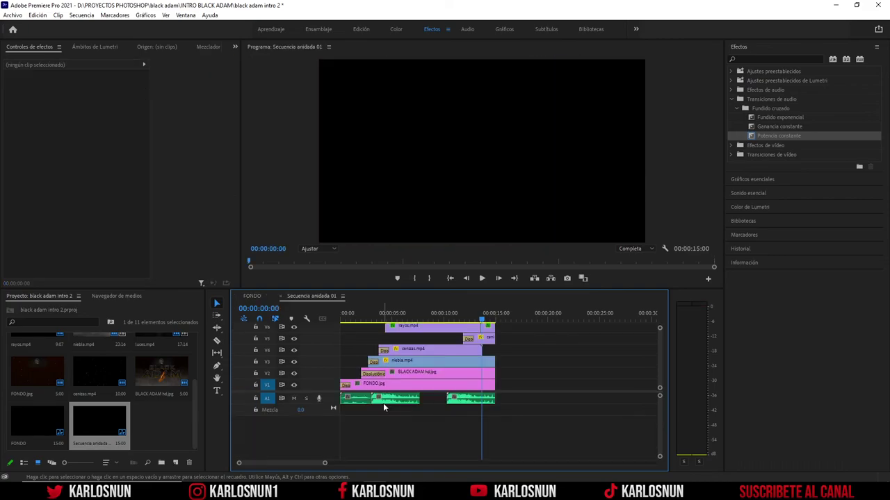